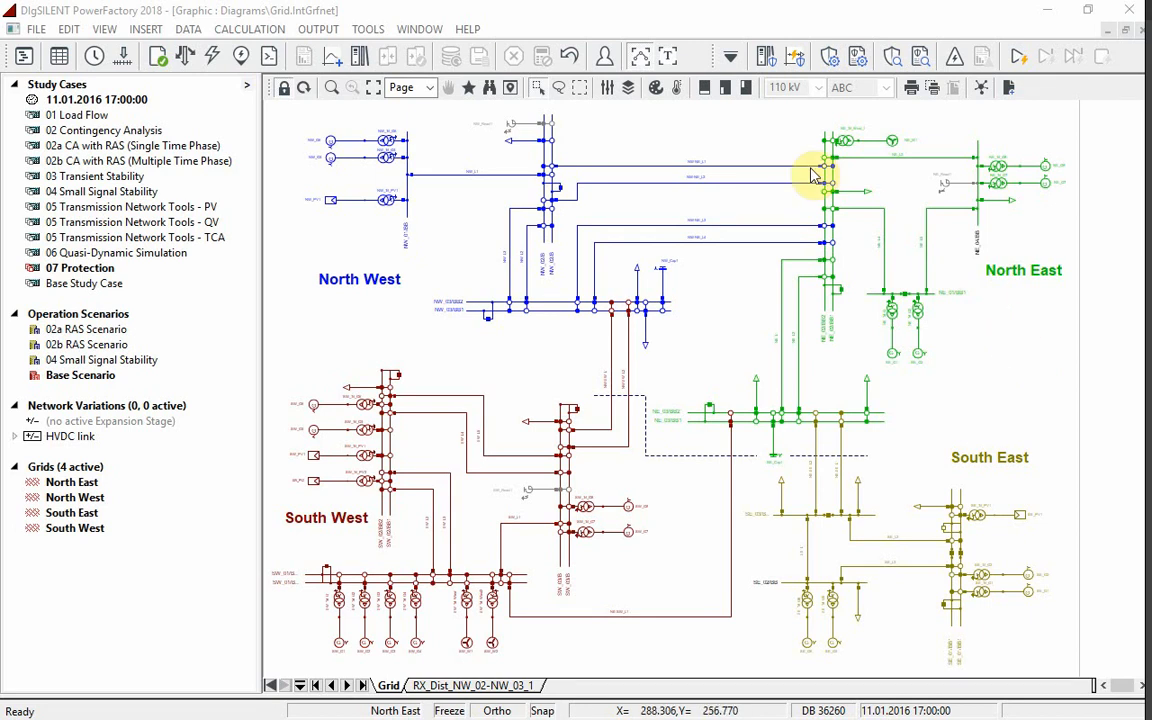
Step: Set the diagram colouring to Secondary Equipment with the option Relays, Fuses, Current and Voltage Transformers
click(656, 87)
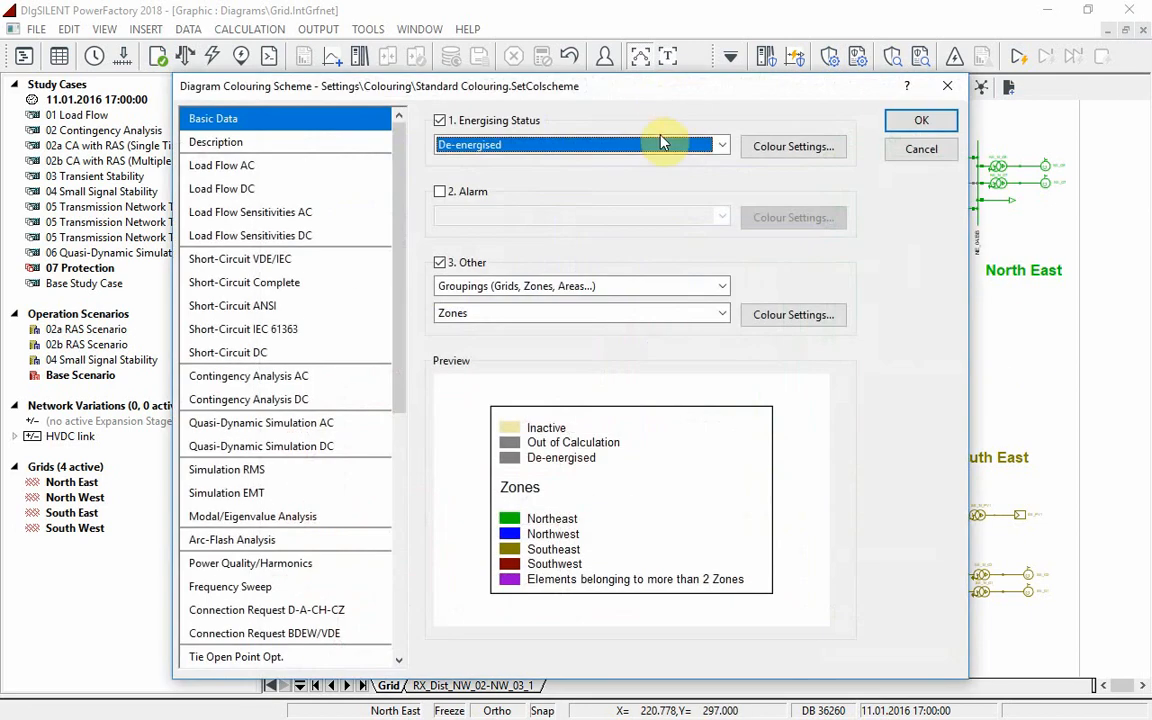
click(656, 287)
click(633, 331)
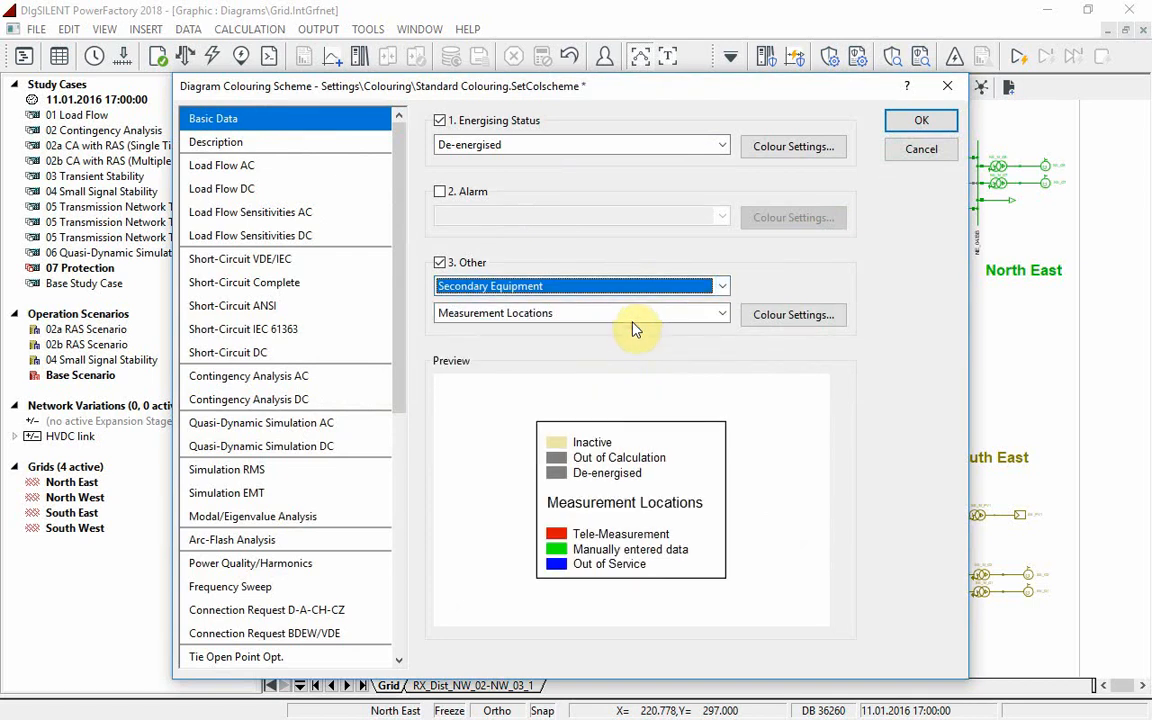
click(699, 313)
click(628, 360)
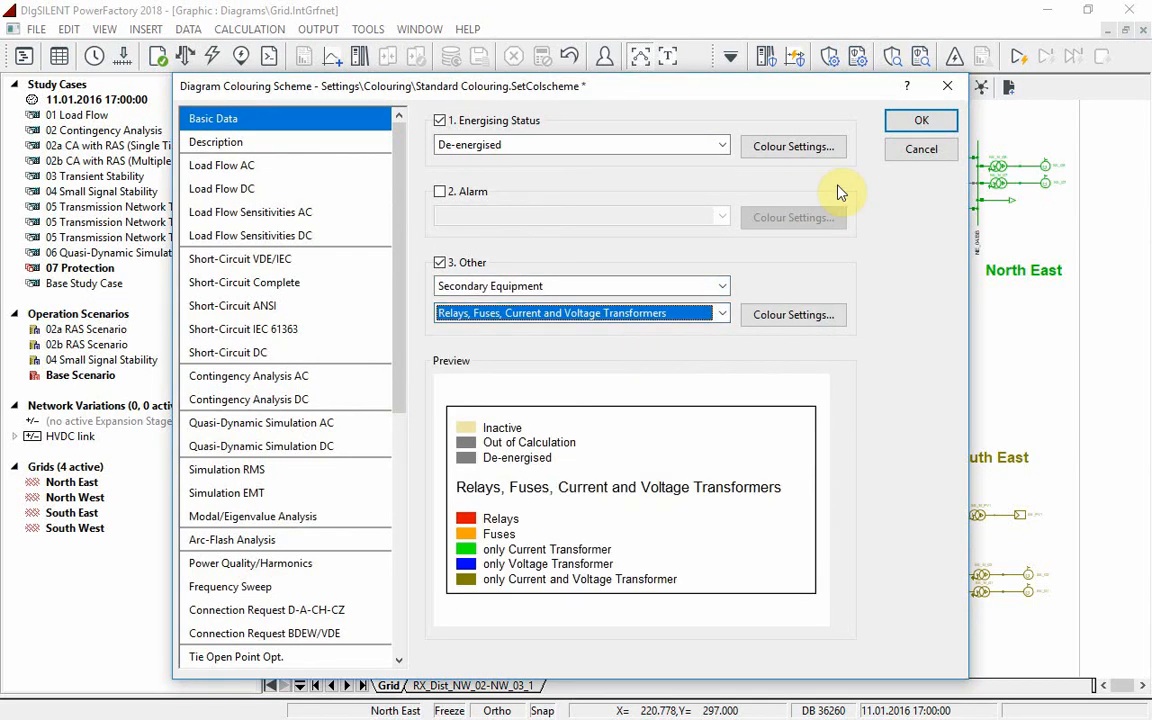
click(905, 121)
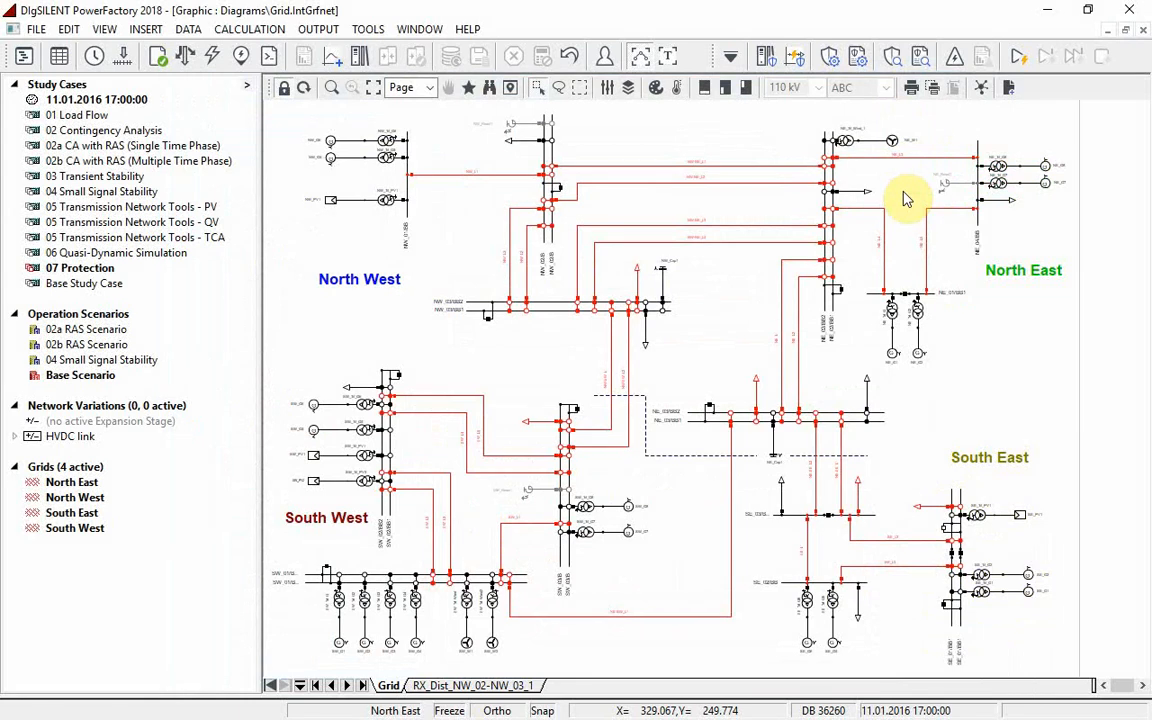
Step: Open the detailed diagram of substation NE_02 from the grid diagram to view the relays on its feeders
click(825, 220)
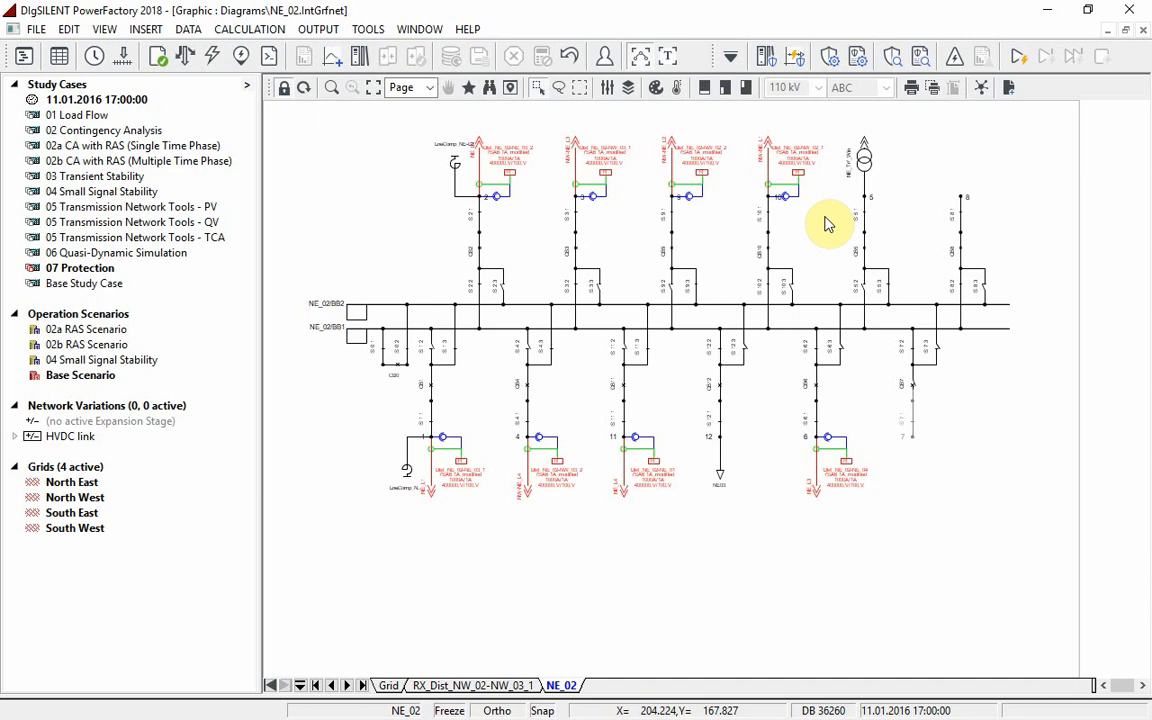
click(333, 89)
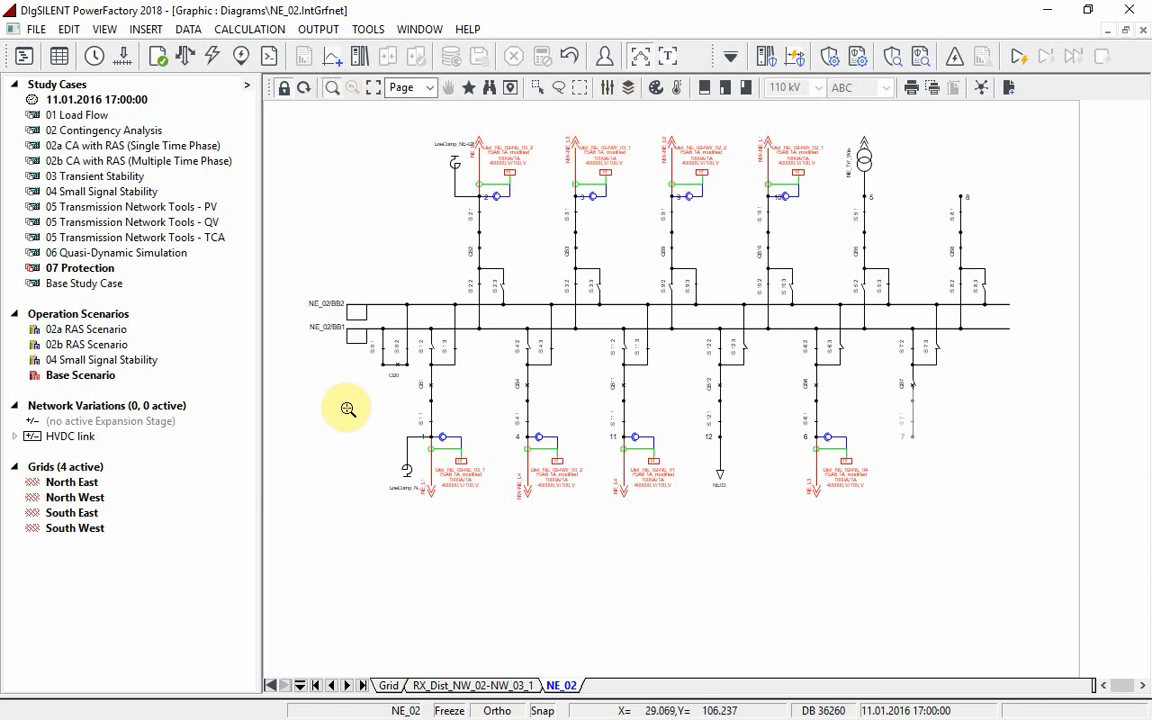
click(500, 538)
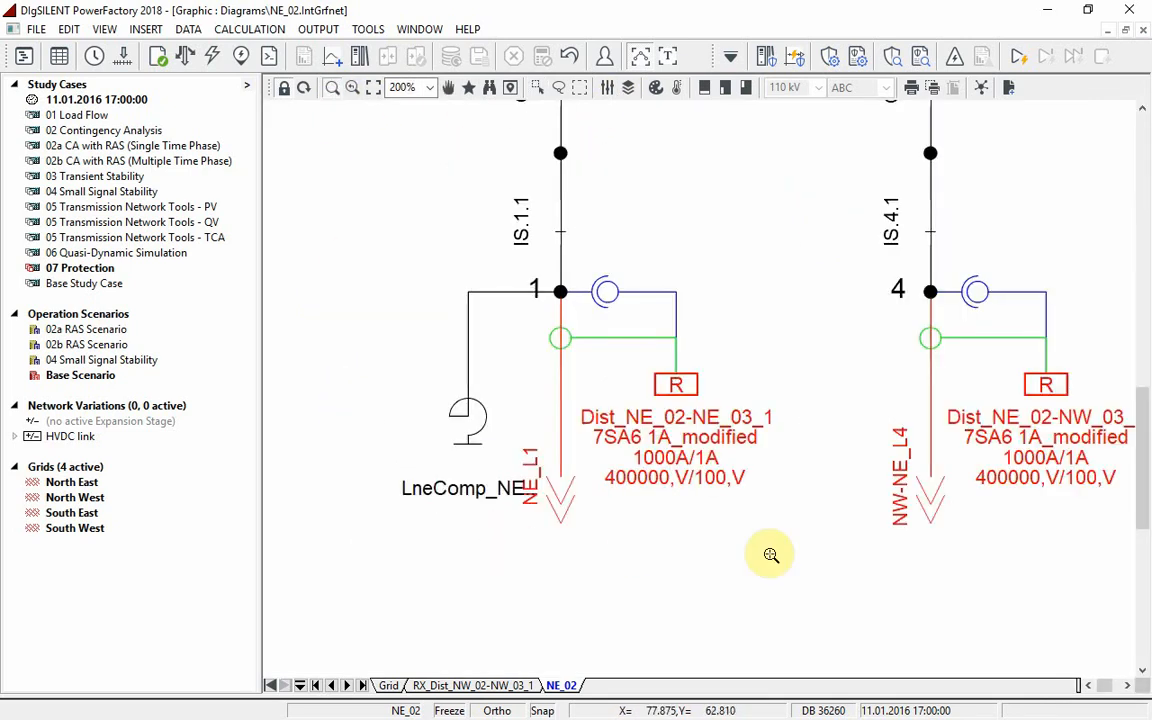
Step: Inspect zones Z1 to Z3 in the Distance Polygonal sub function of relay Dist_NE_02-NE_03_1 without changing the relay
double_click(694, 386)
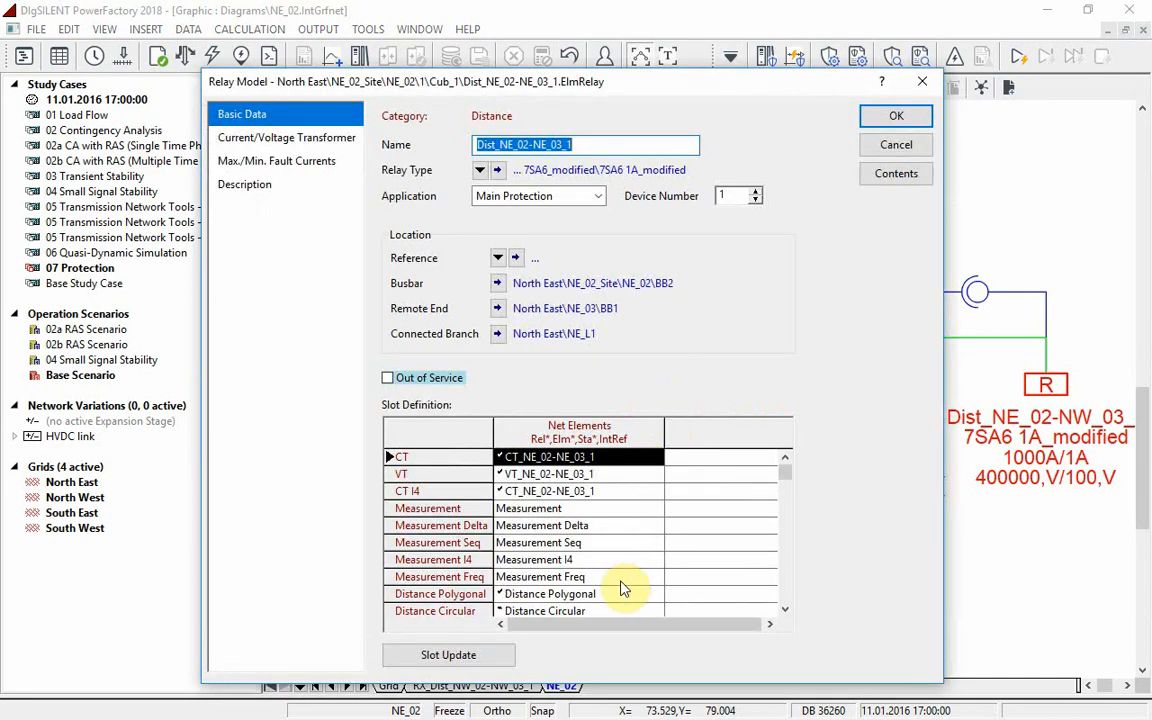
double_click(622, 593)
scroll(617, 540, down, 1)
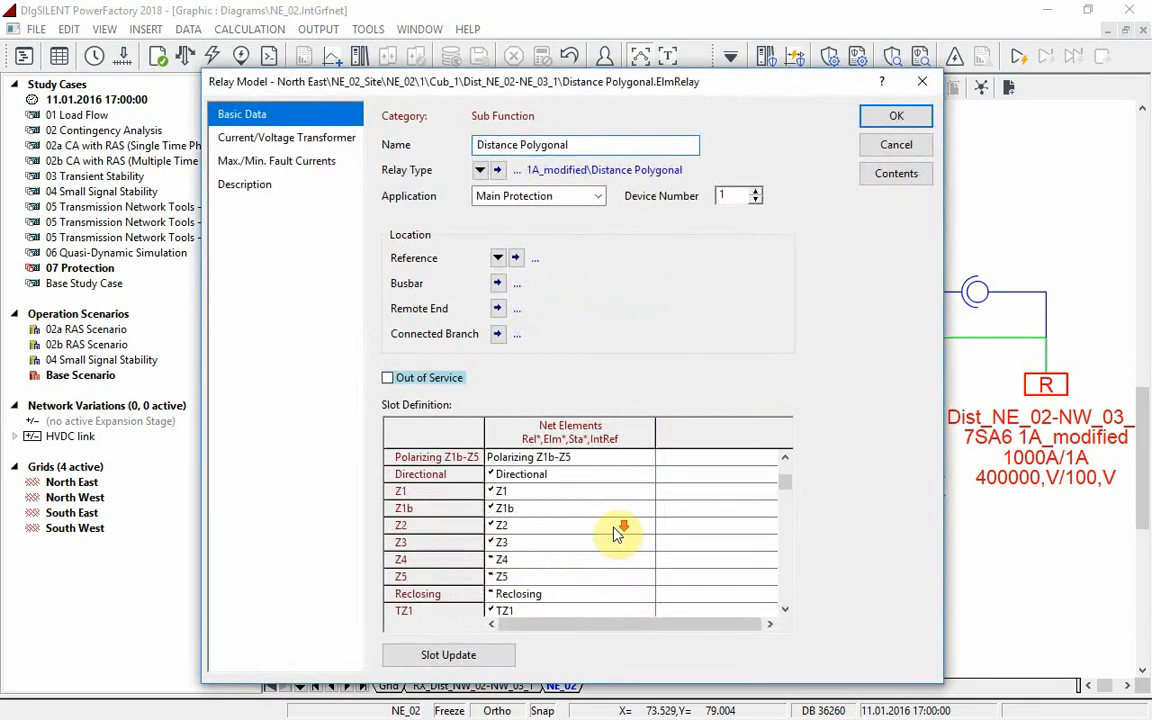
drag(615, 498, 617, 546)
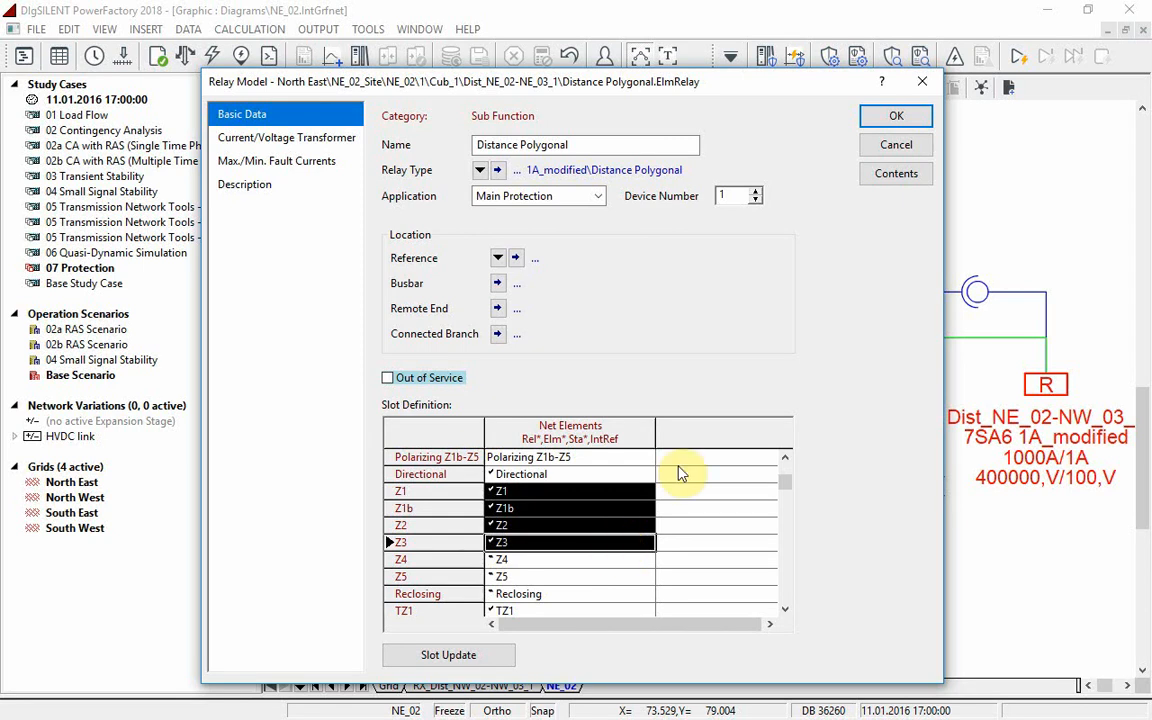
click(887, 147)
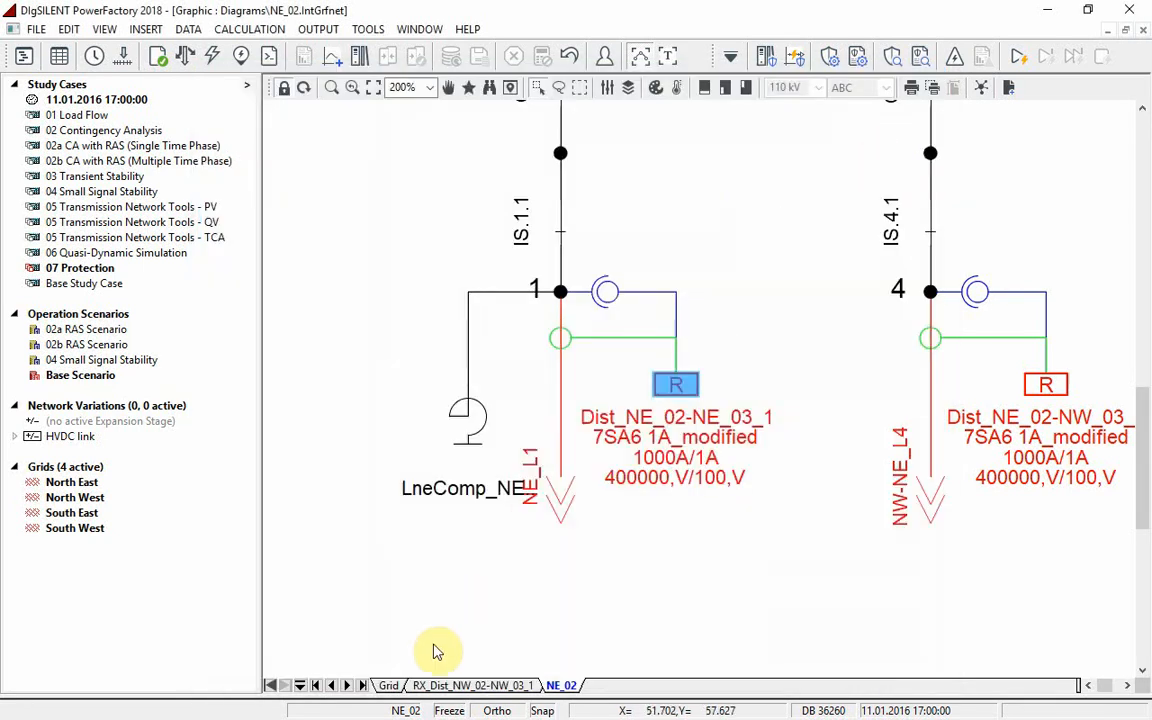
Step: Return to the Grid diagram and activate the Protection and Arc-Flash Analysis toolbox
click(389, 686)
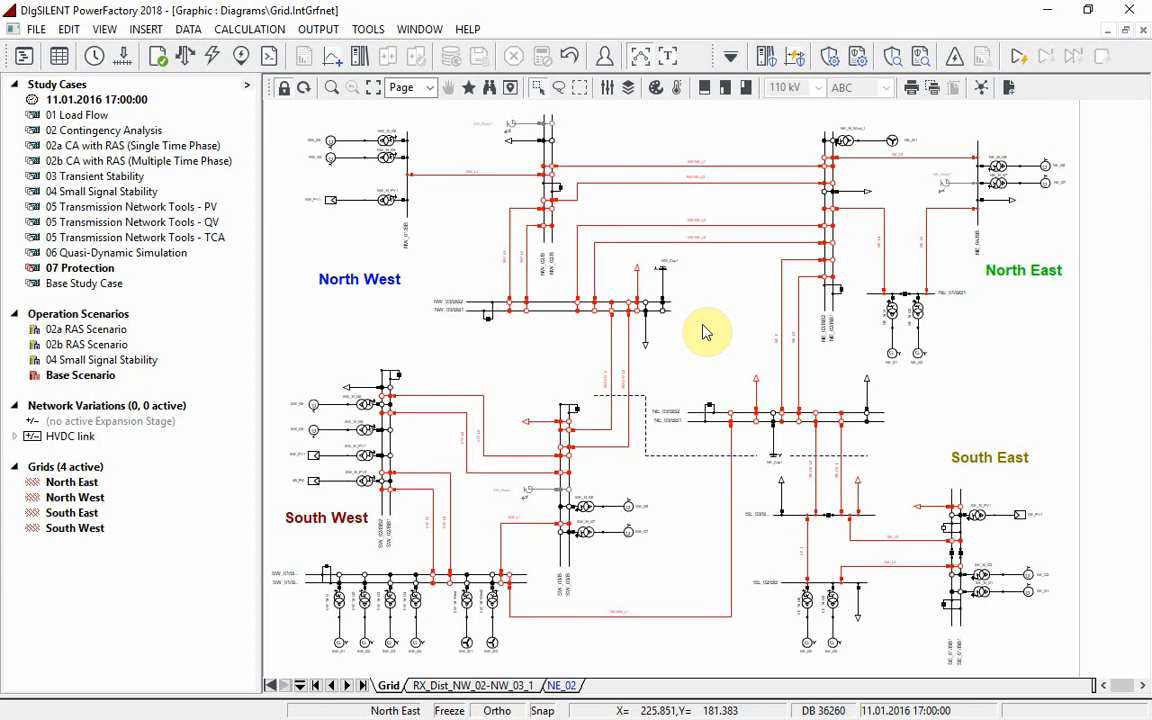
click(731, 57)
click(780, 161)
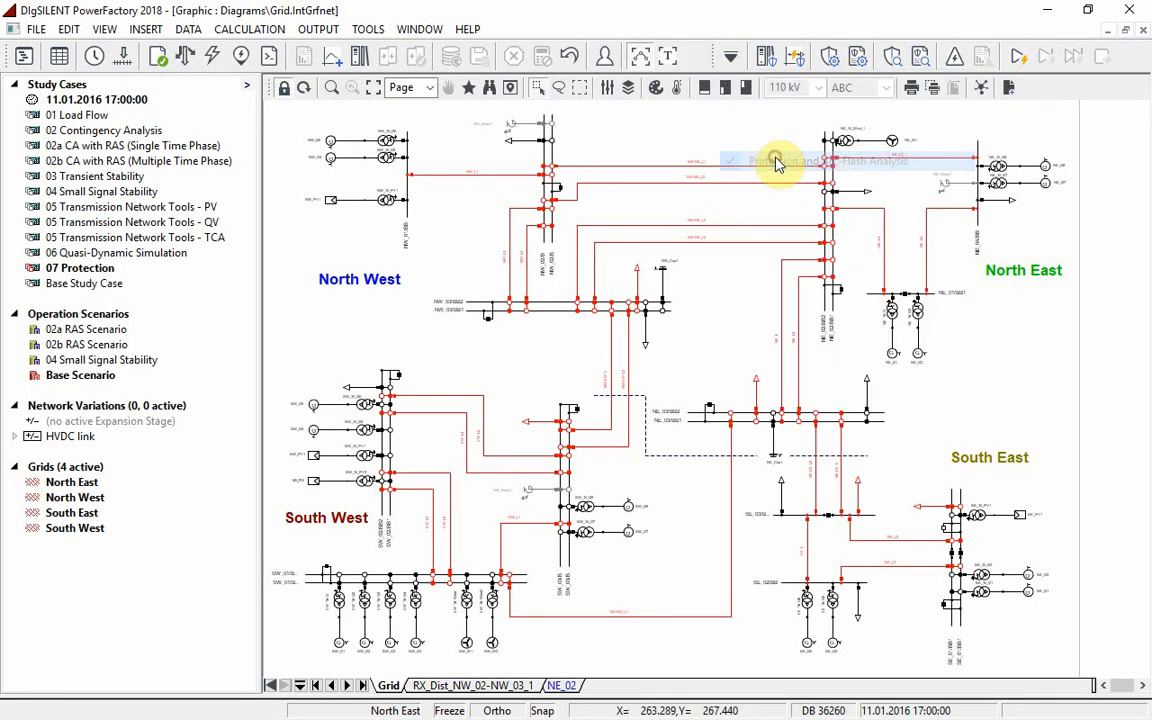
Step: Open the Protection Audit command for the Protection Set and review its short-circuit calculation settings
click(891, 58)
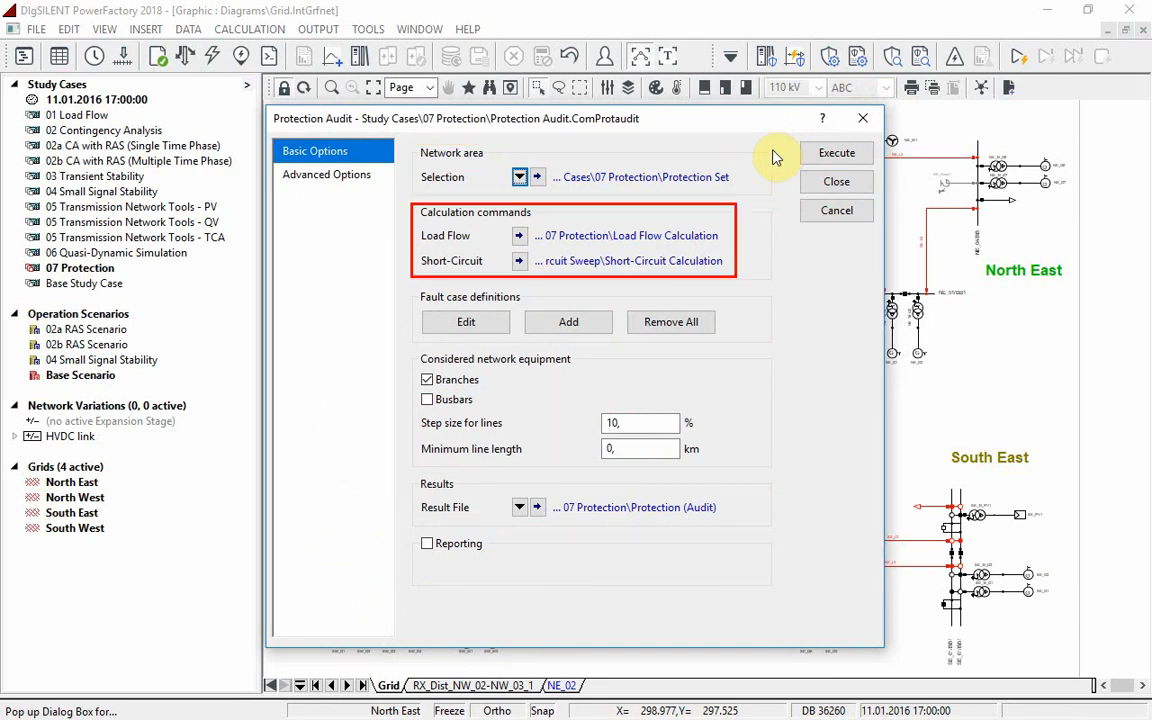
click(519, 261)
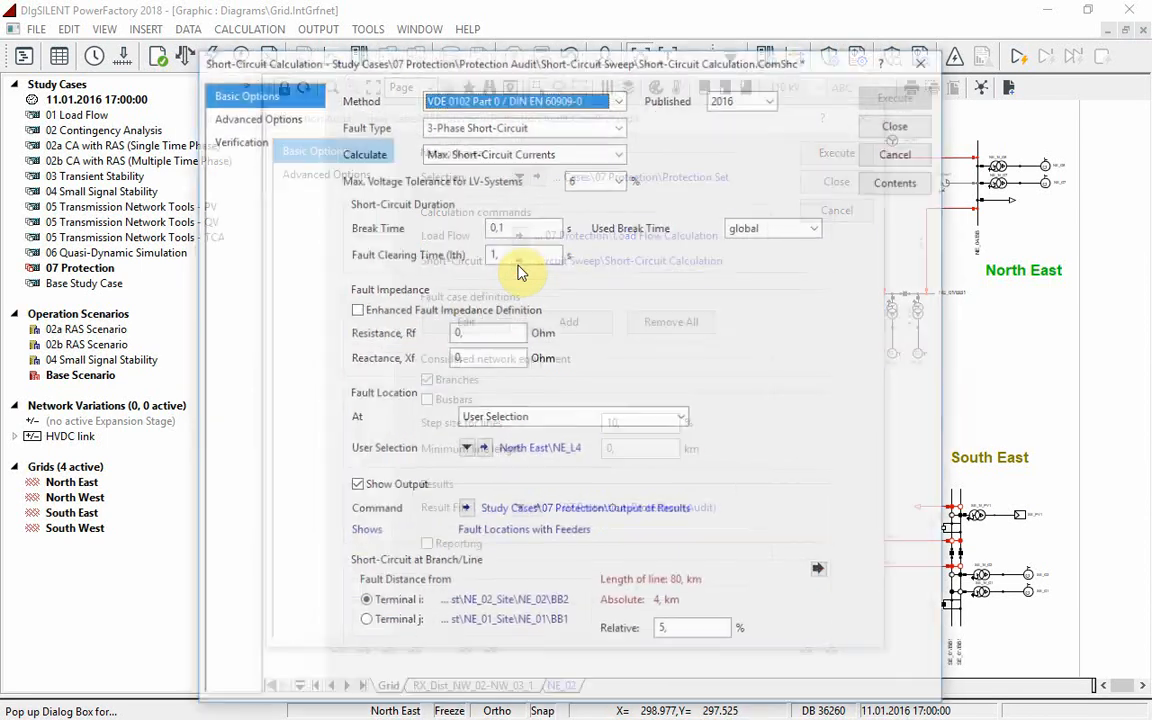
click(897, 123)
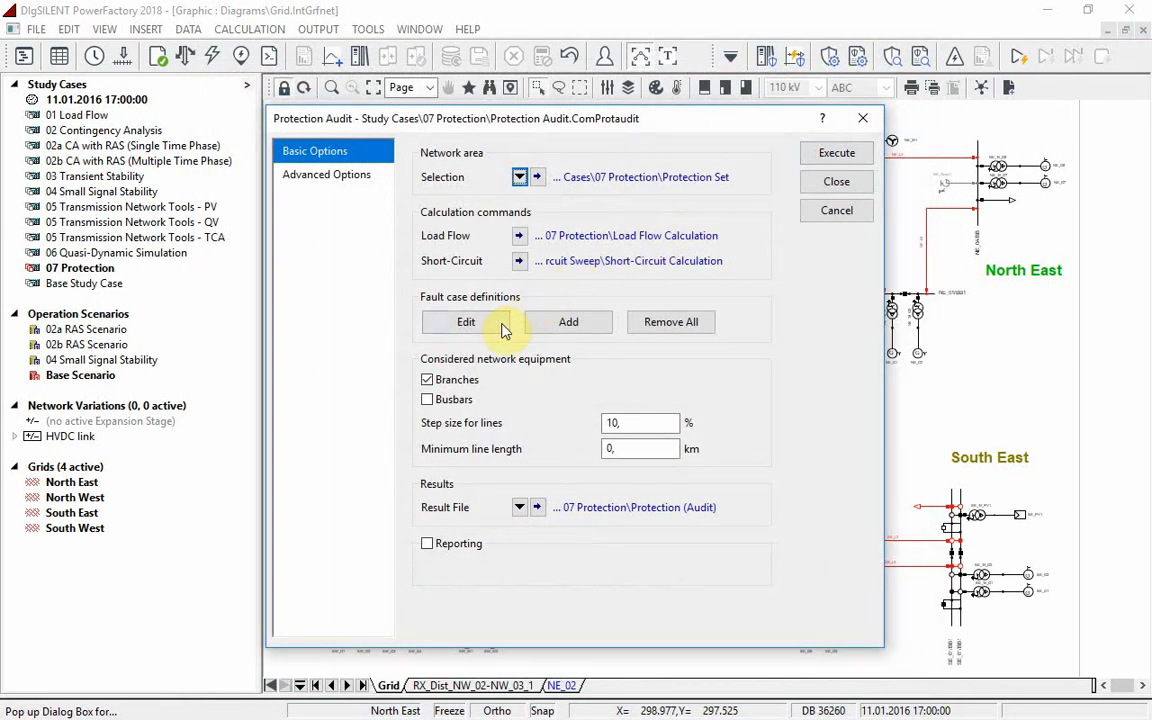
Step: Review the fourth short-circuit event in the fault case definitions, then execute the protection audit
click(466, 322)
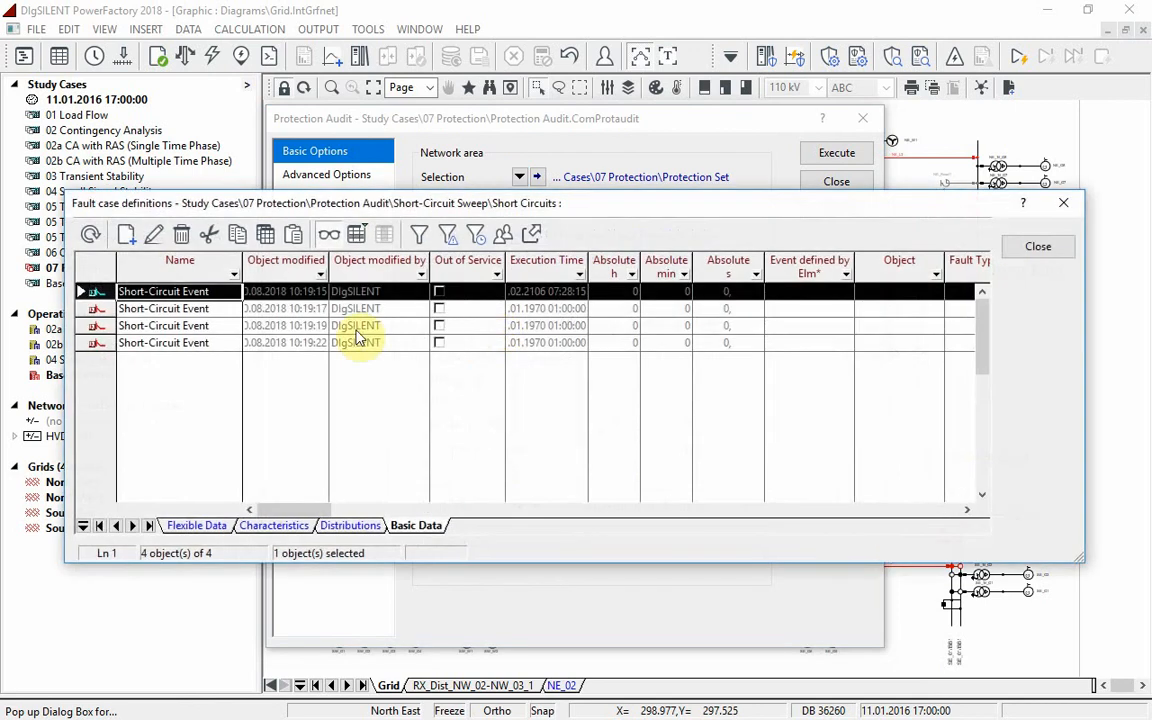
double_click(104, 346)
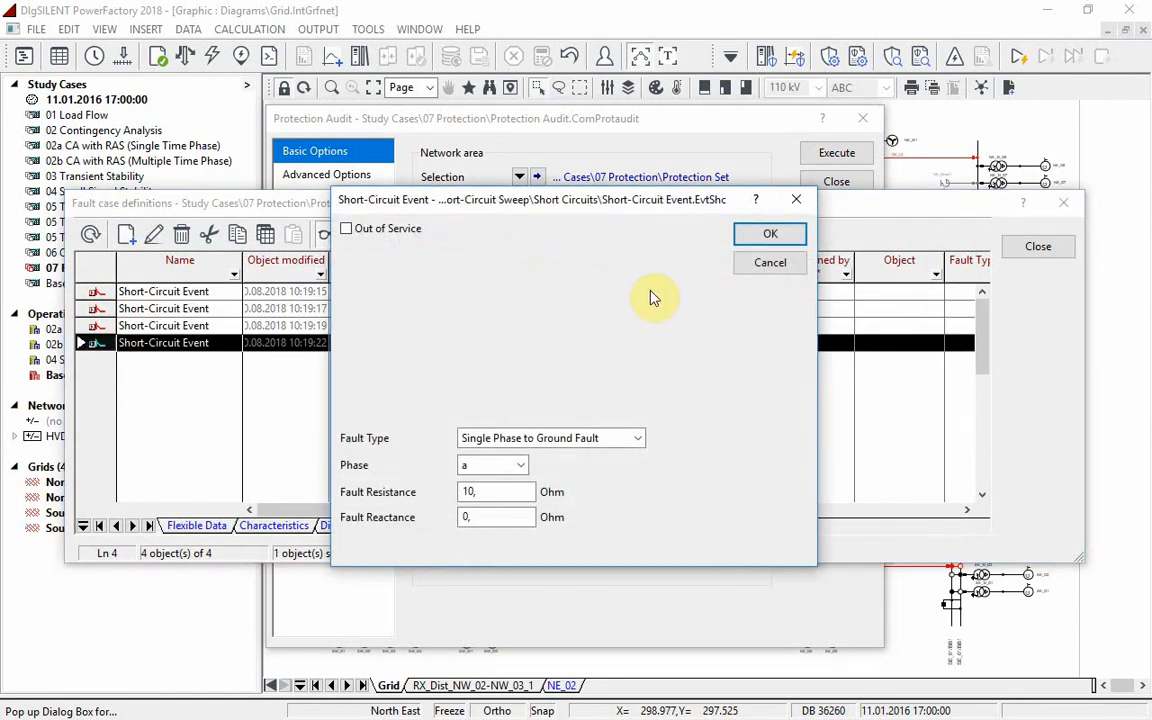
click(769, 265)
click(1017, 251)
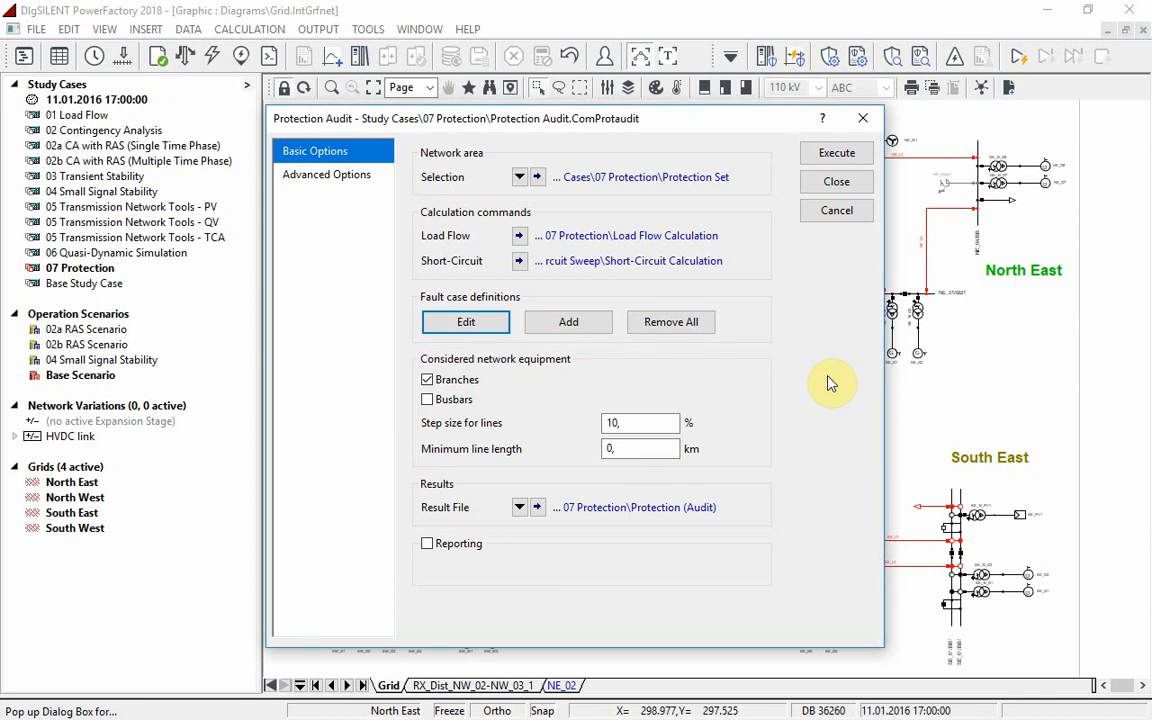
click(830, 153)
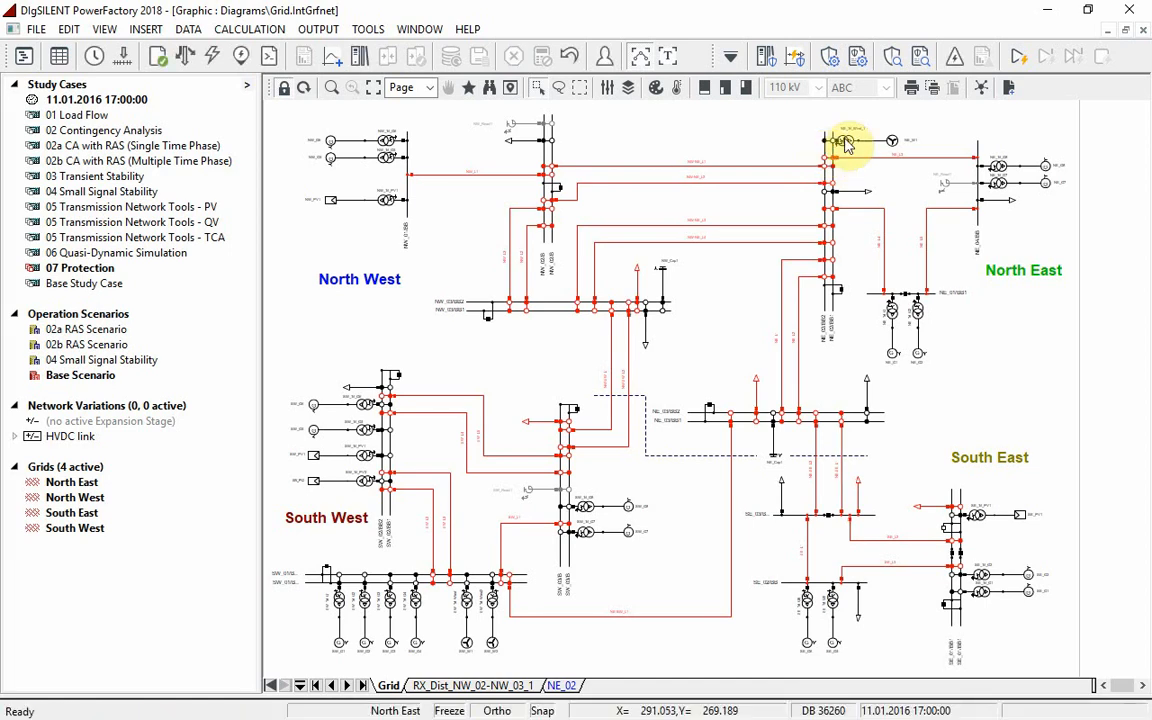
Step: Review the tripping time limits for the protection audit results and generate the network-element-oriented tripping time report
click(922, 60)
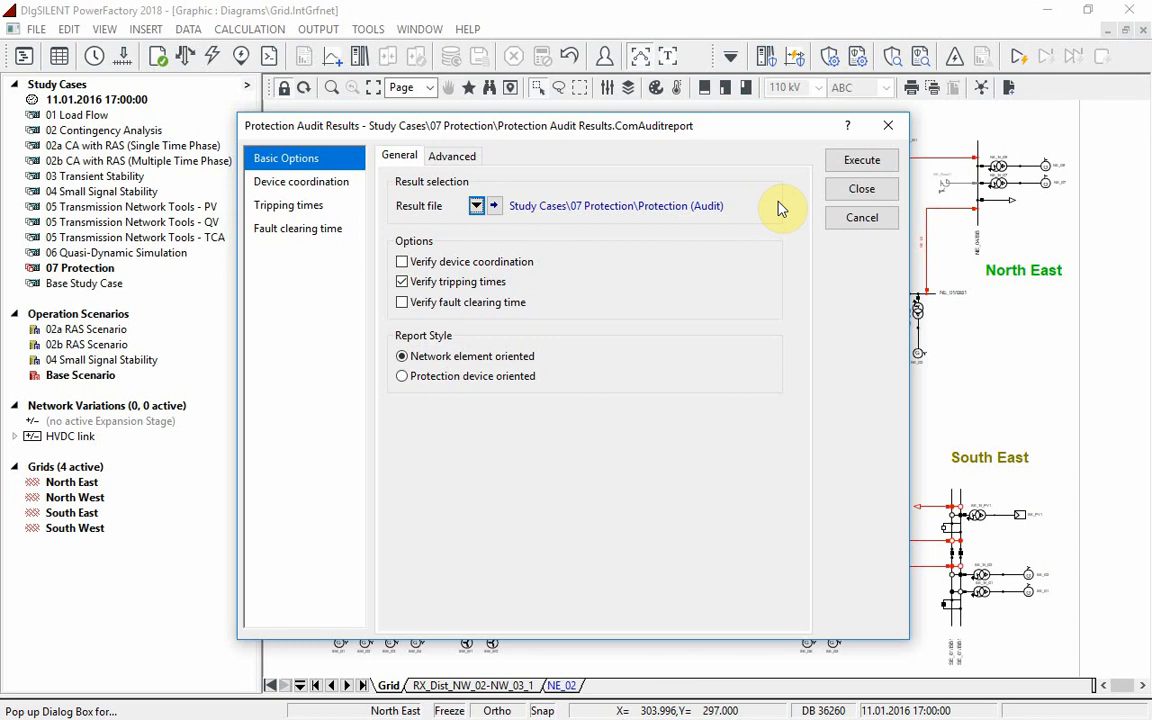
click(334, 206)
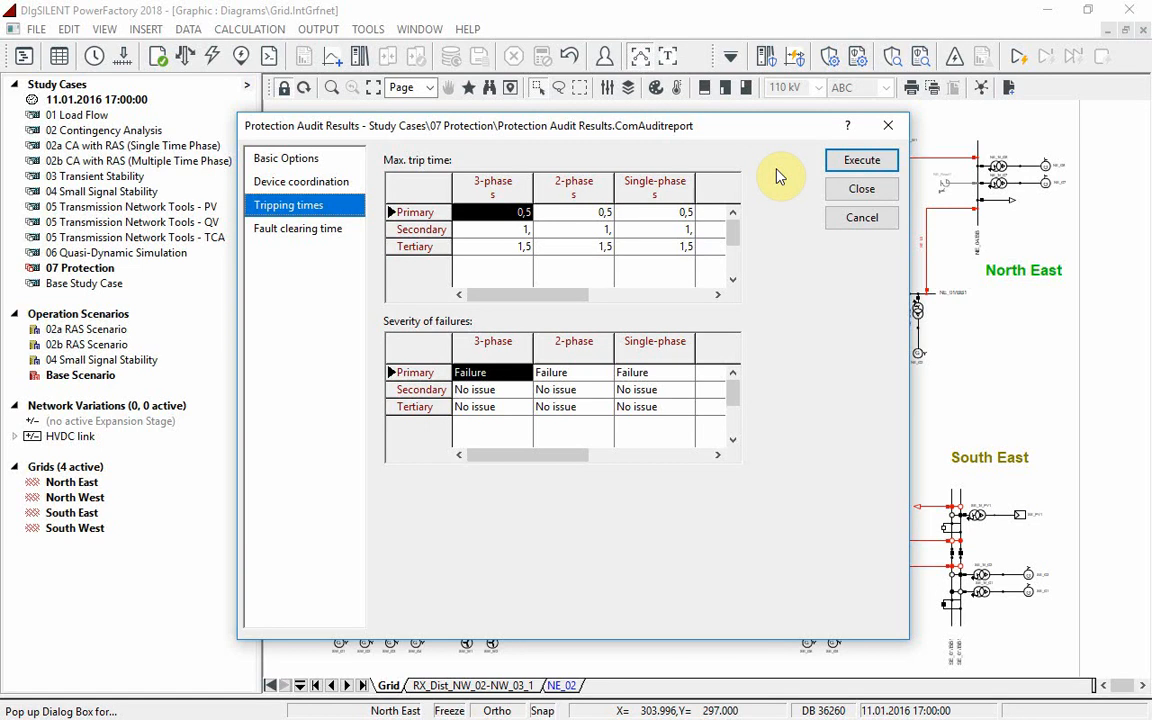
click(862, 162)
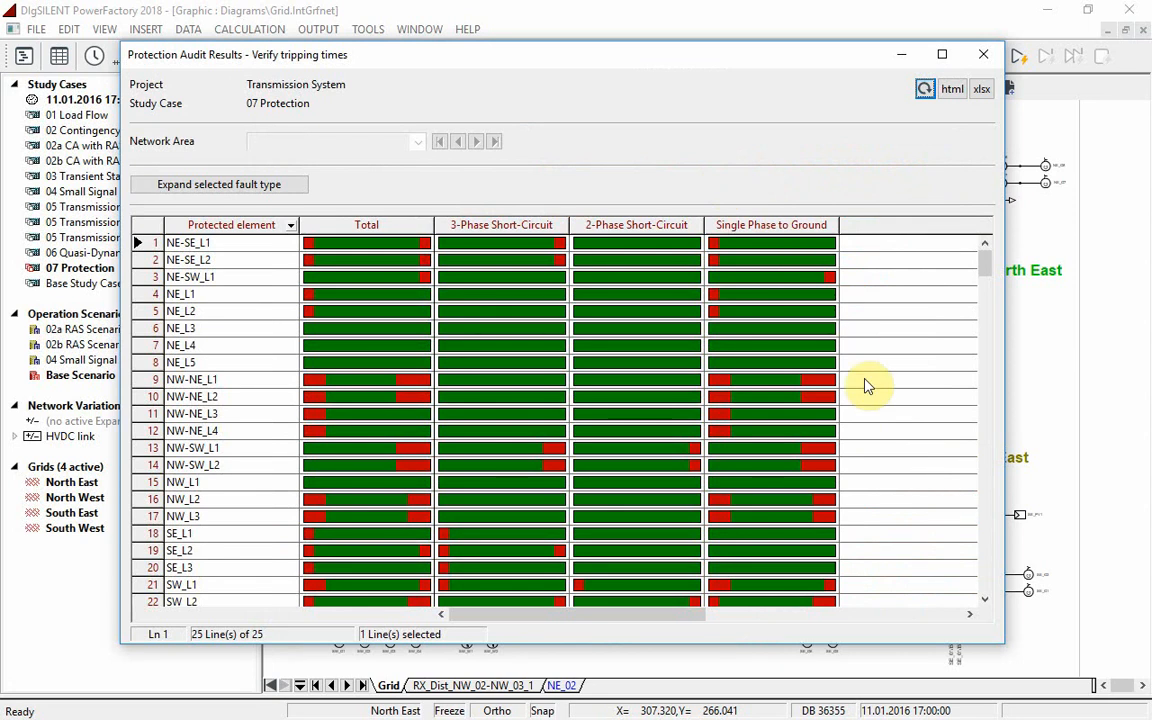
Step: Expand the Single Phase to Ground fault type in the report, starting from line NW_L2
scroll(870, 399, down, 1)
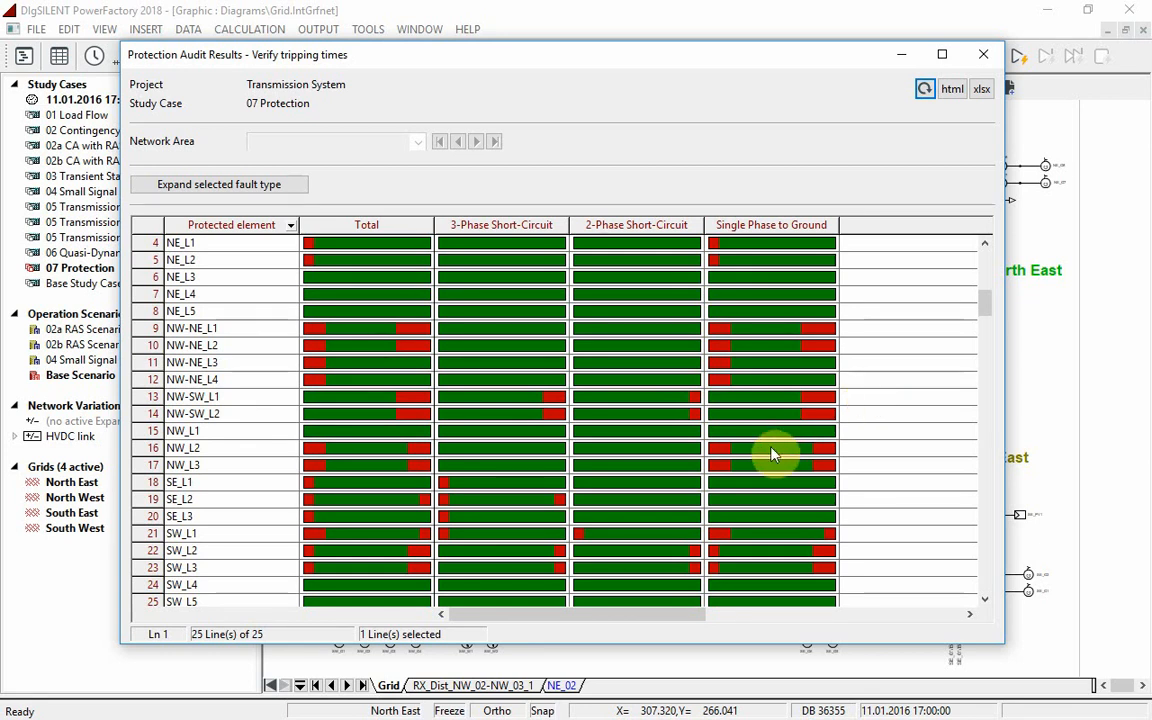
mouse_move(770, 455)
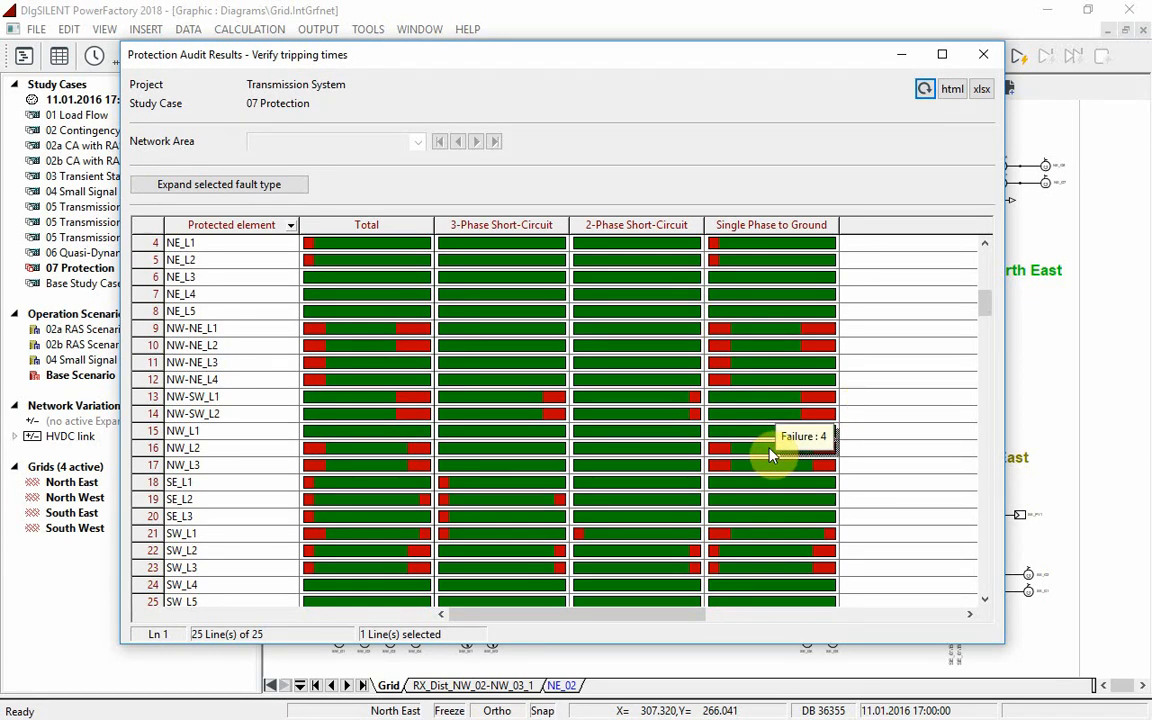
click(770, 455)
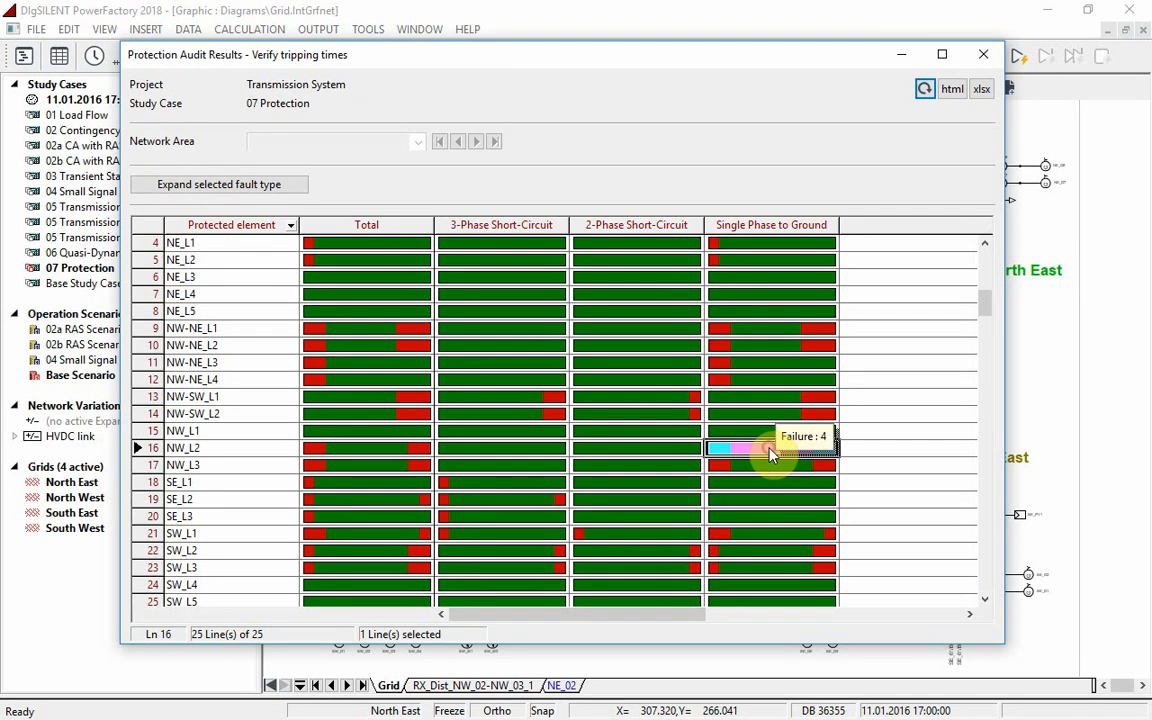
click(290, 188)
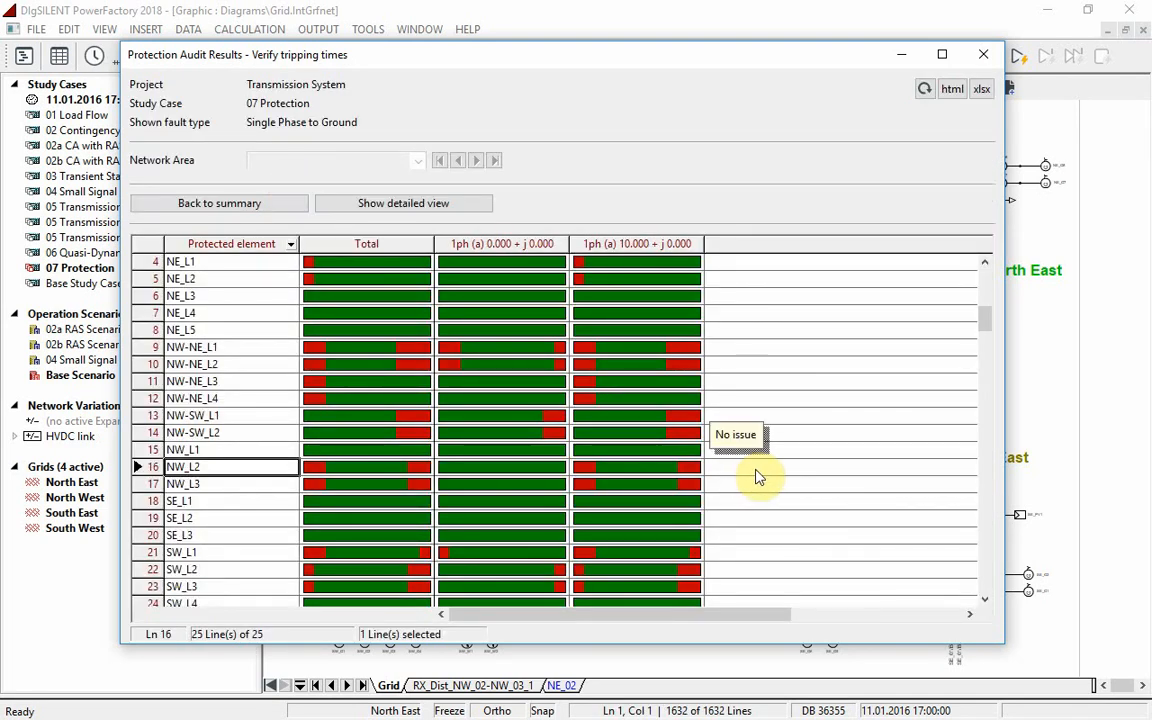
Step: Show the detailed results of line NW_L2 for the fault case 1ph (a) 10.000 + j 0.000
click(631, 467)
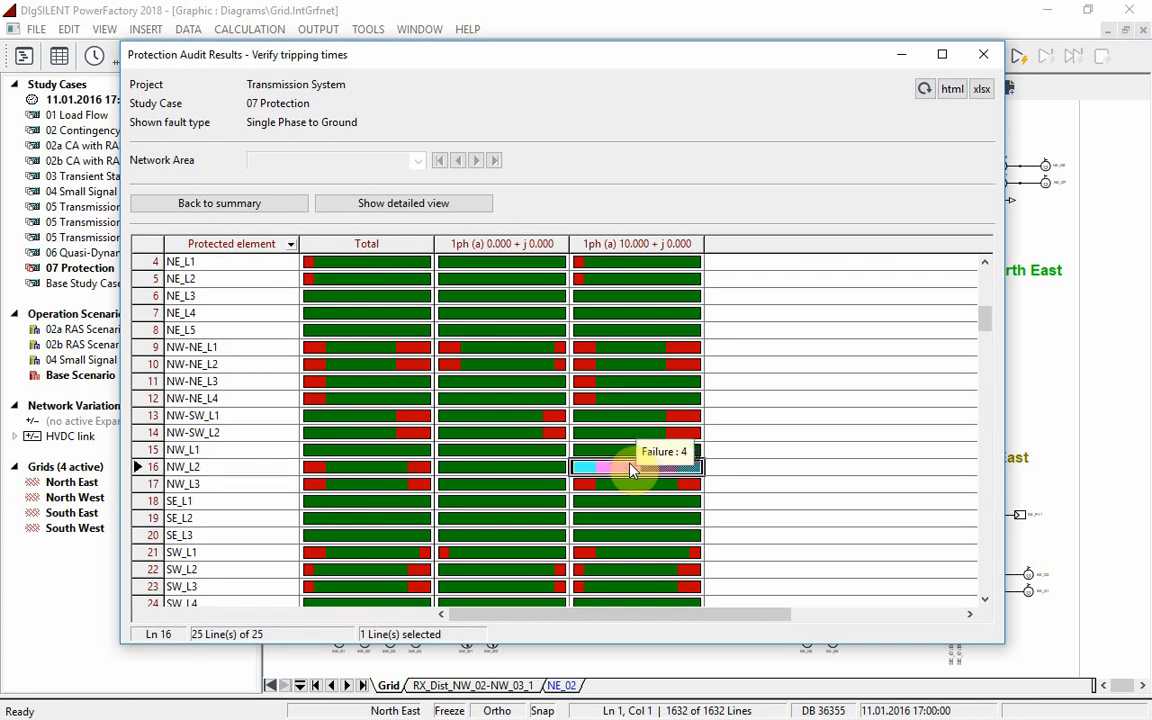
right_click(631, 469)
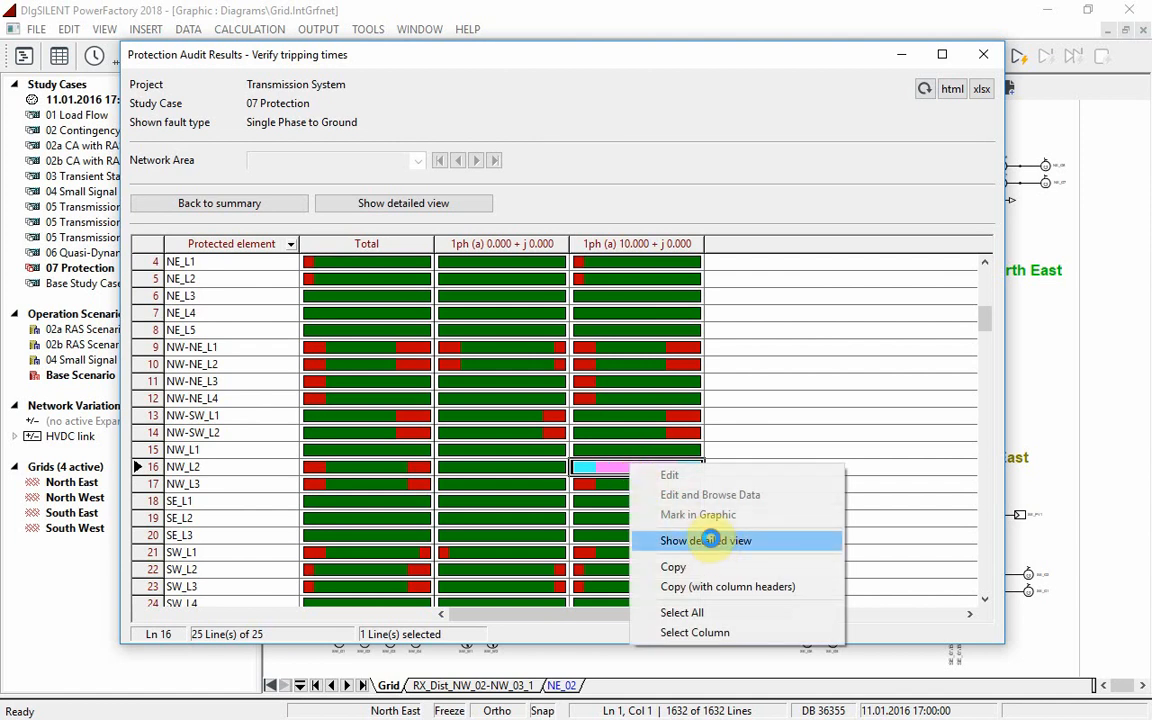
click(714, 541)
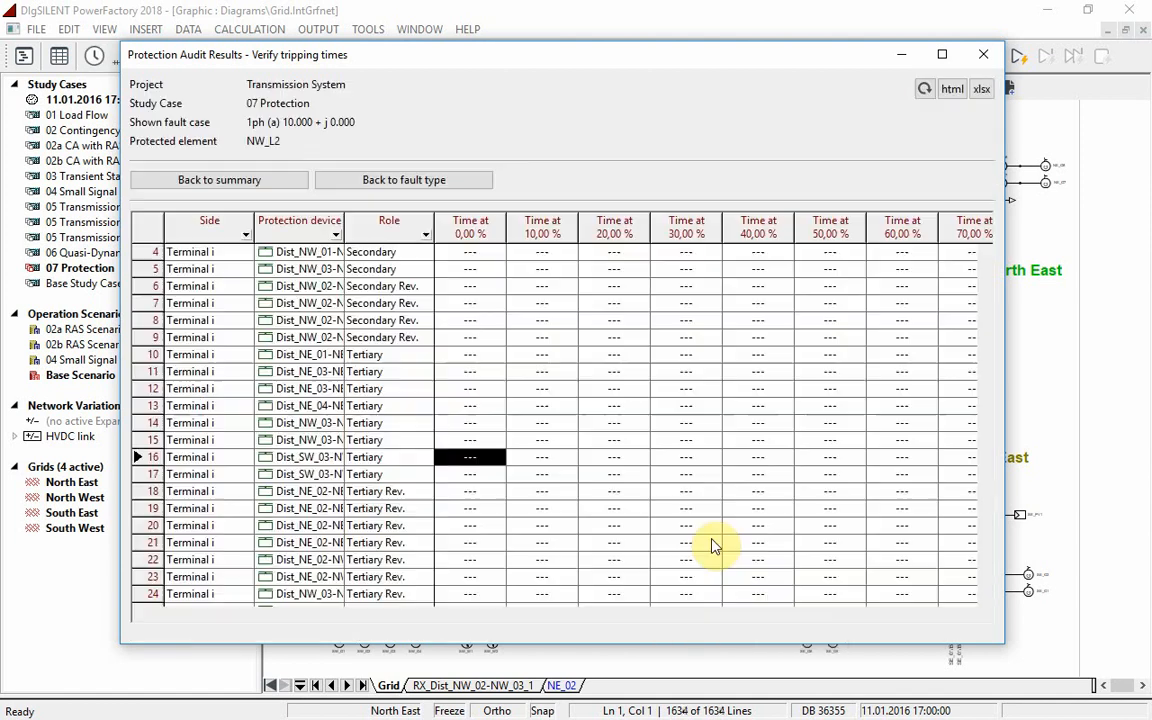
Step: Filter the protection devices to the Primary role and check their tripping times up to the 100 % fault position
click(426, 235)
click(372, 348)
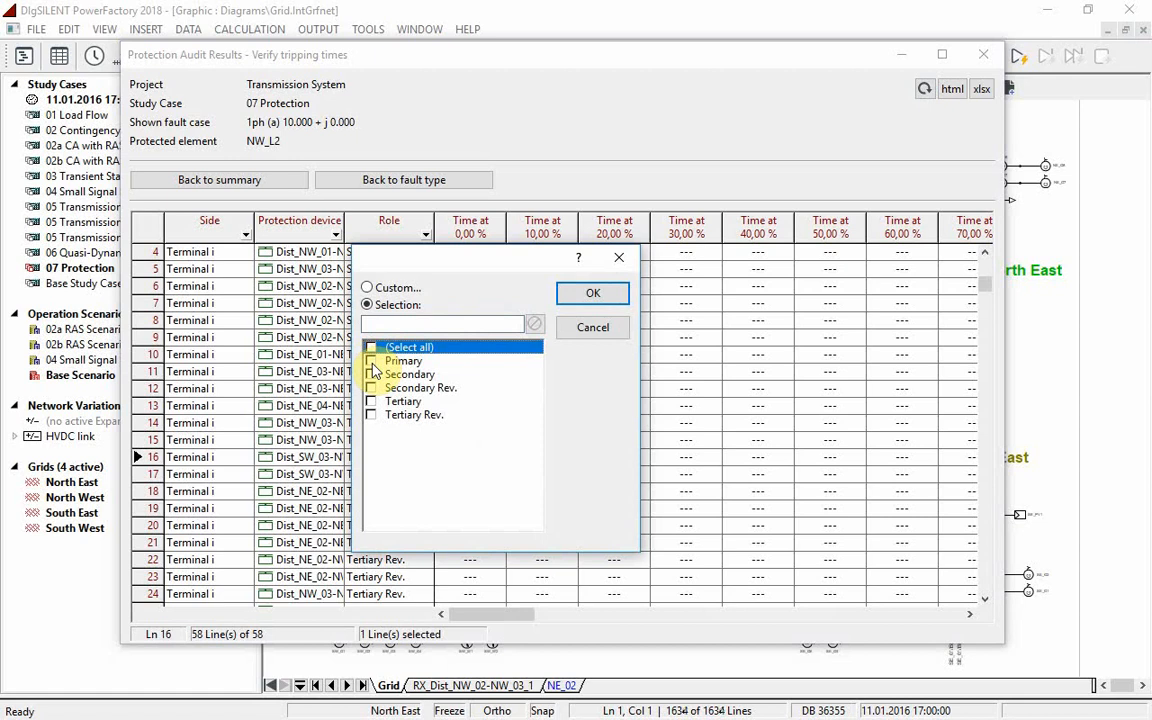
click(371, 361)
click(593, 294)
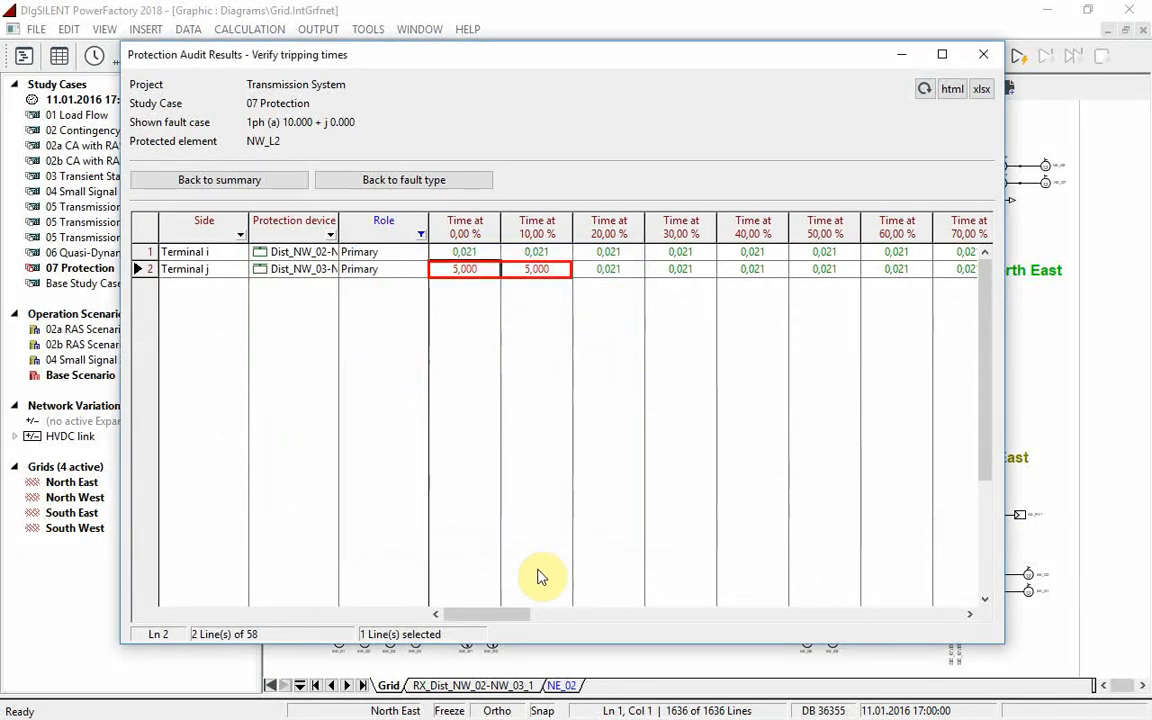
drag(504, 614, 675, 609)
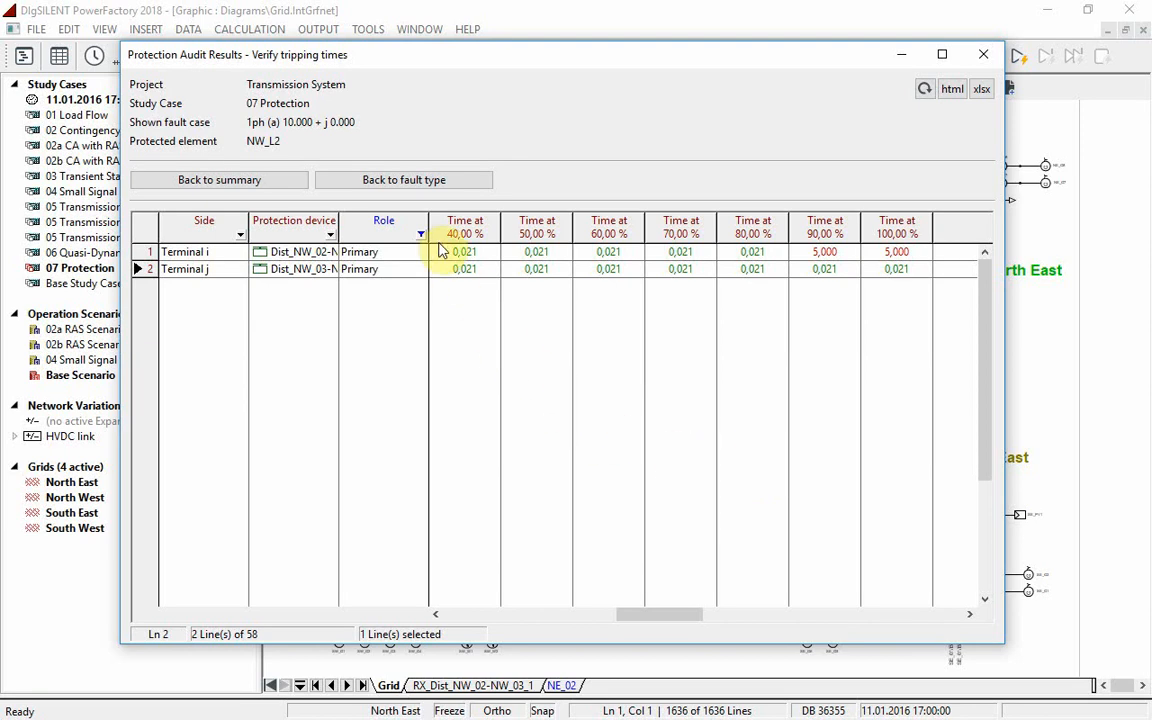
Step: Mark the Terminal i relay Dist_NW_02-NW_03_1 in the Grid diagram and minimise the audit results to reveal it
drag(340, 220, 389, 226)
click(360, 256)
right_click(360, 257)
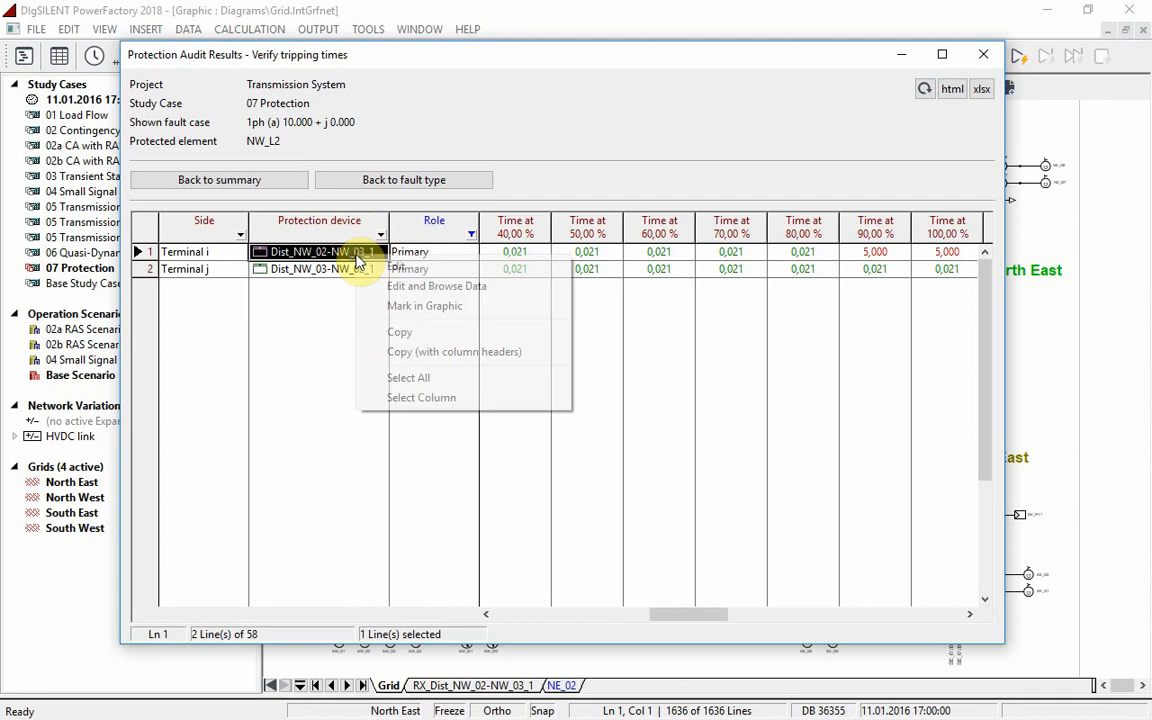
click(420, 308)
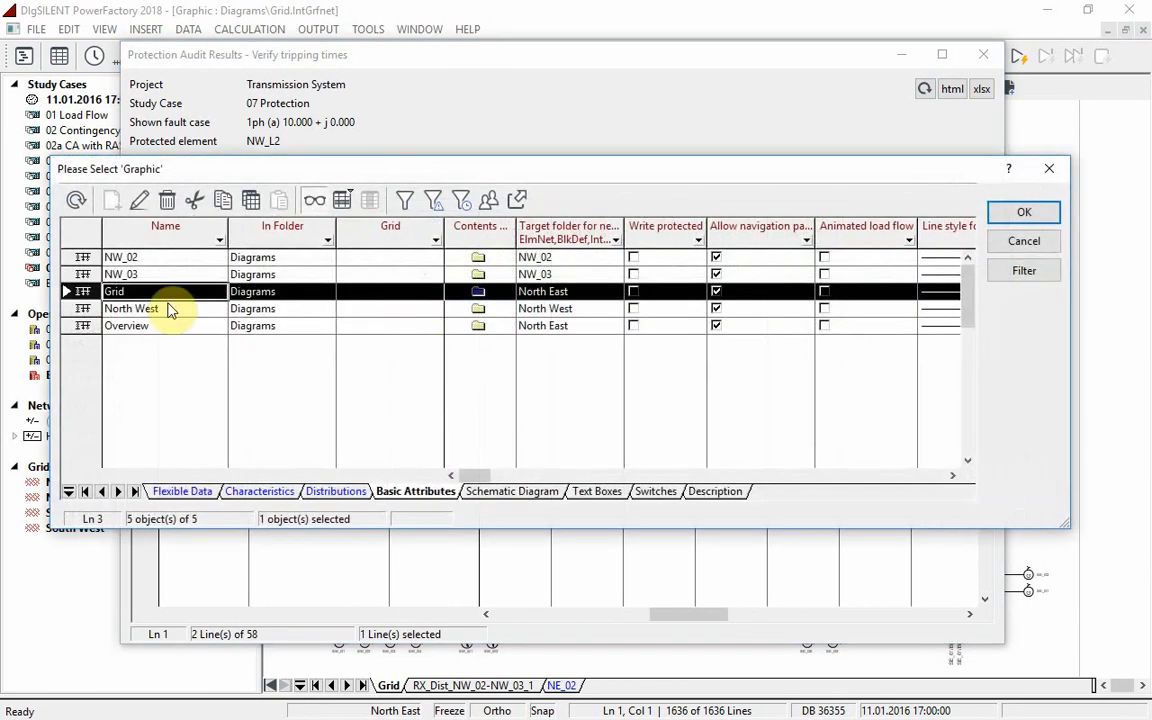
double_click(80, 290)
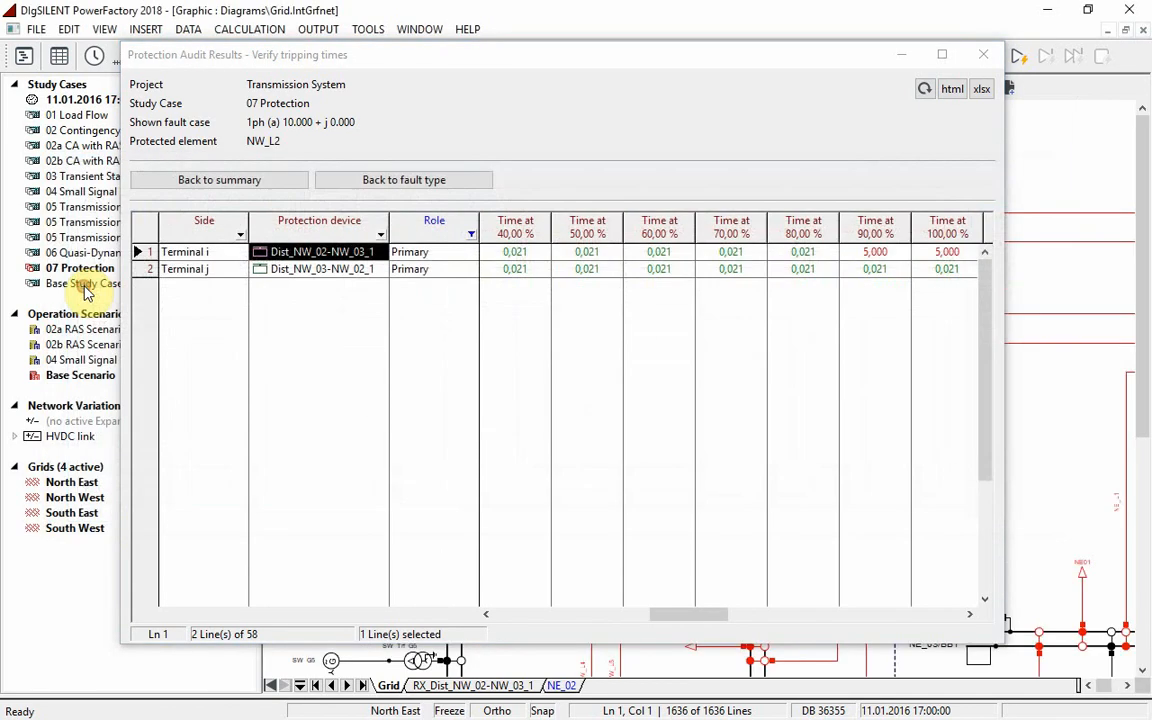
click(902, 55)
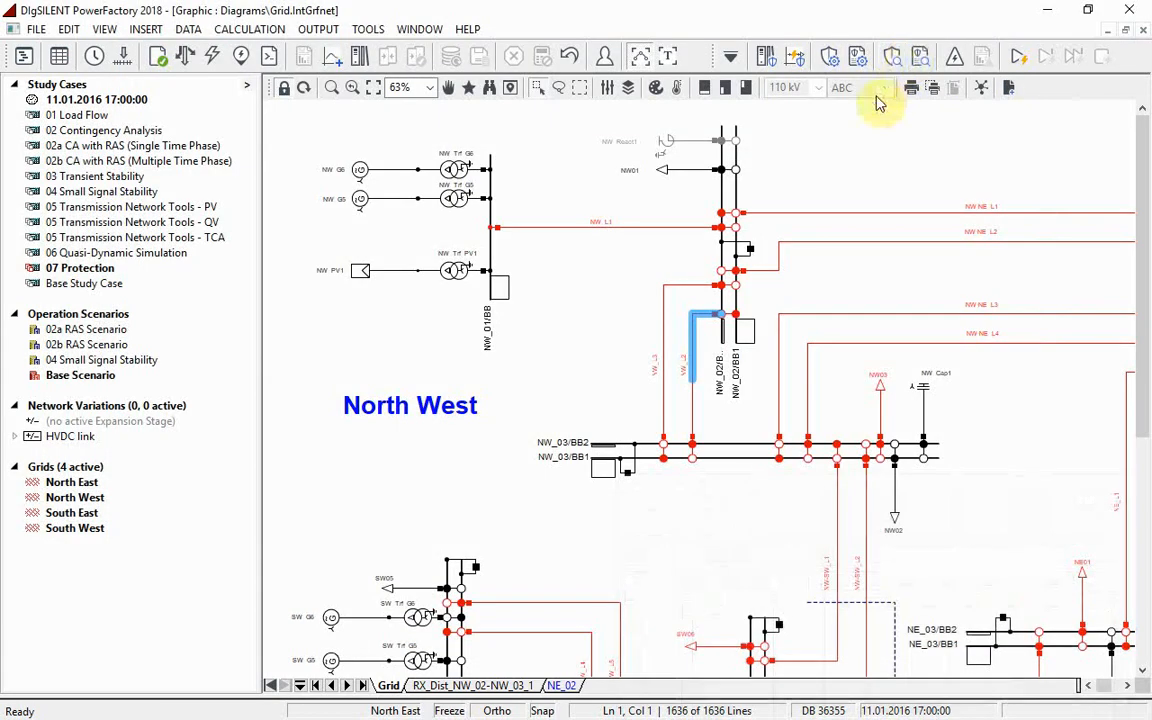
Step: Show the highlighted NW_L2 cubicle's relay characteristic in the existing protection plot RX_Dist_NW_02-NW_03_1
right_click(716, 320)
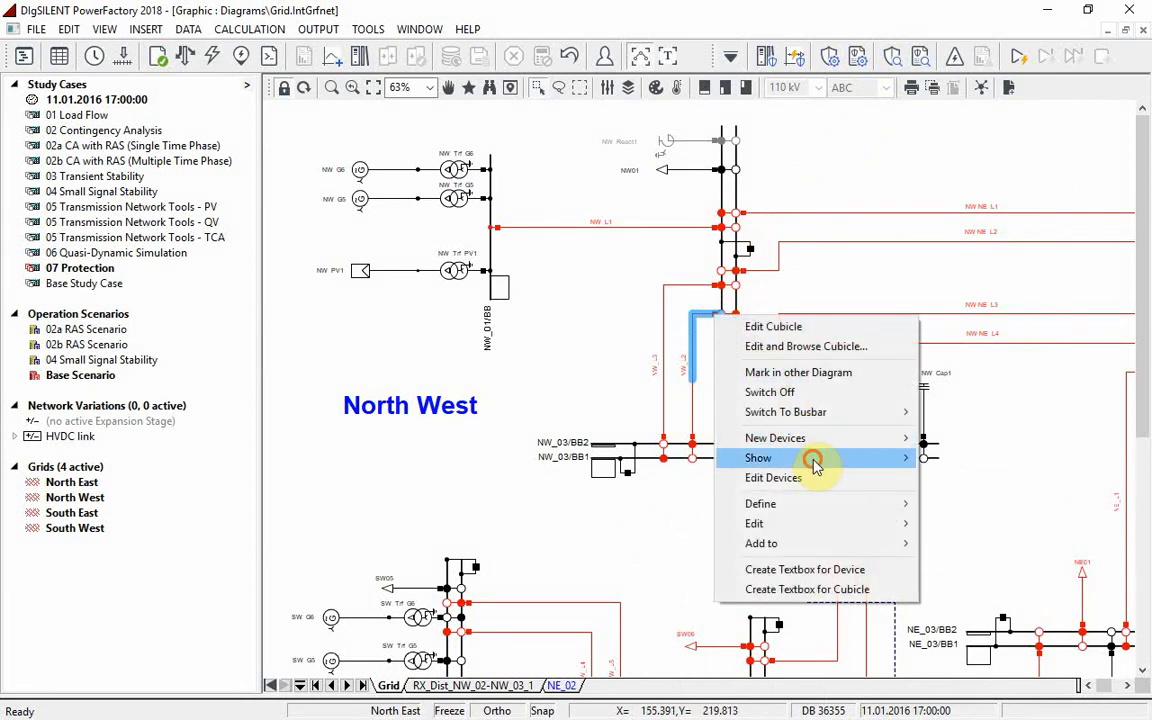
mouse_move(895, 458)
click(1027, 521)
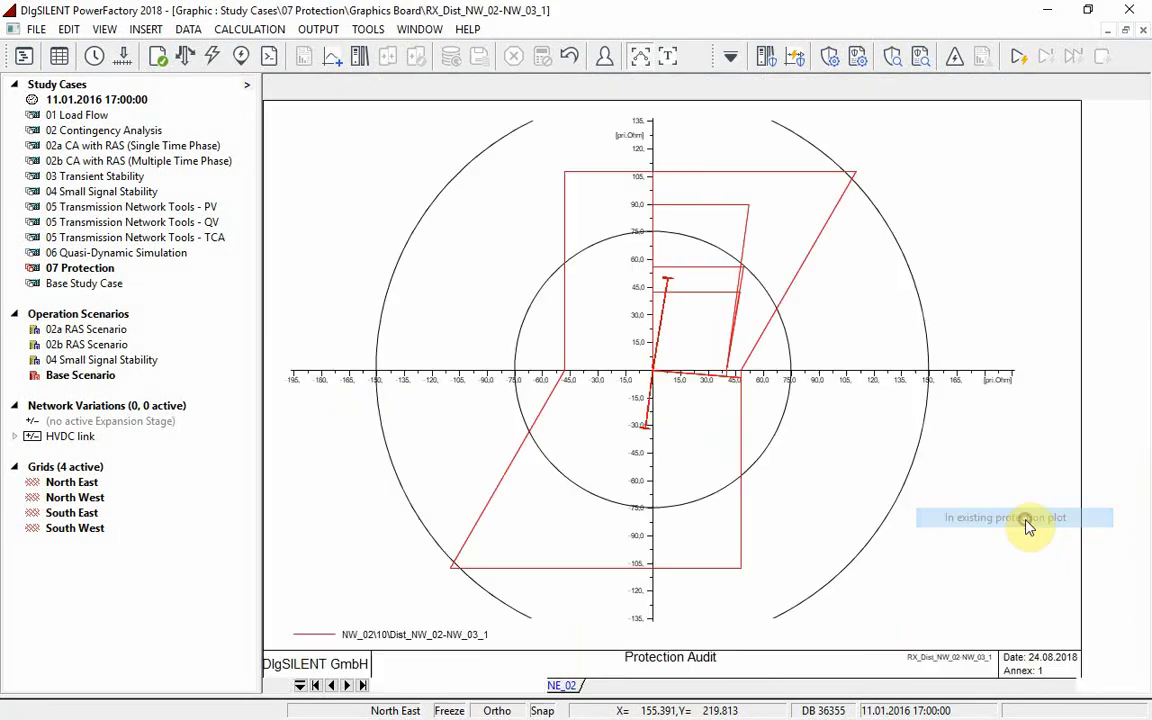
Step: Run a short-circuit calculation on the line impedance segment rising from the origin in the R-X plot
right_click(664, 302)
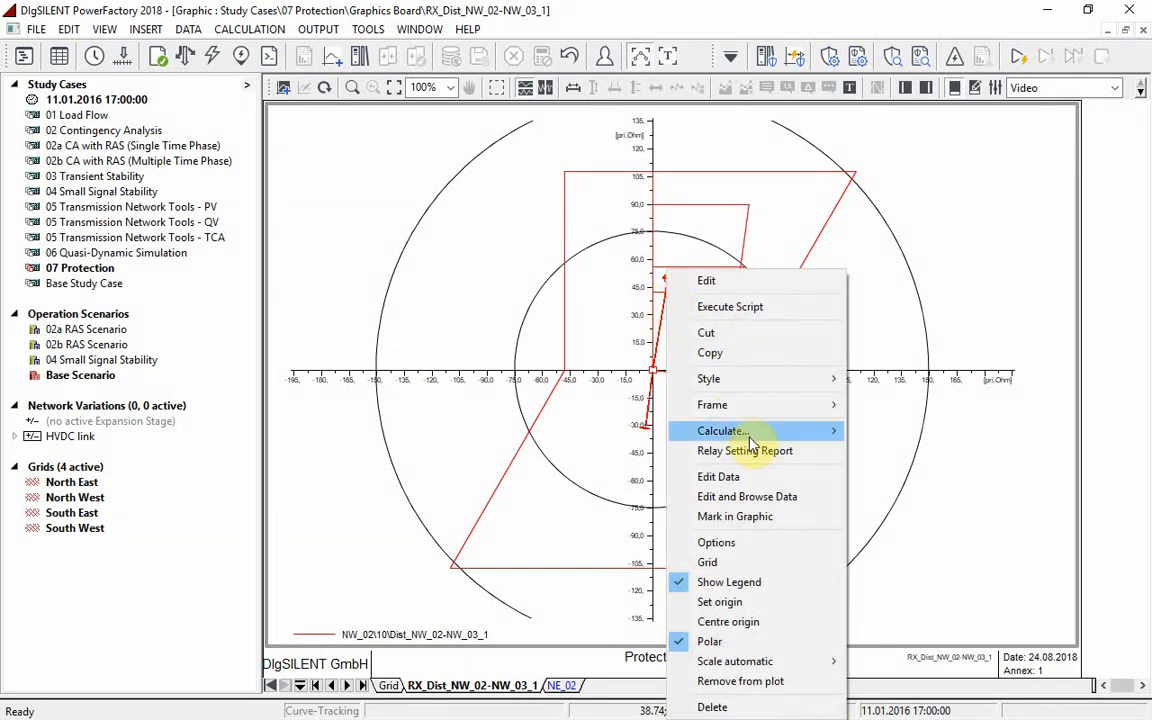
mouse_move(690, 430)
click(997, 258)
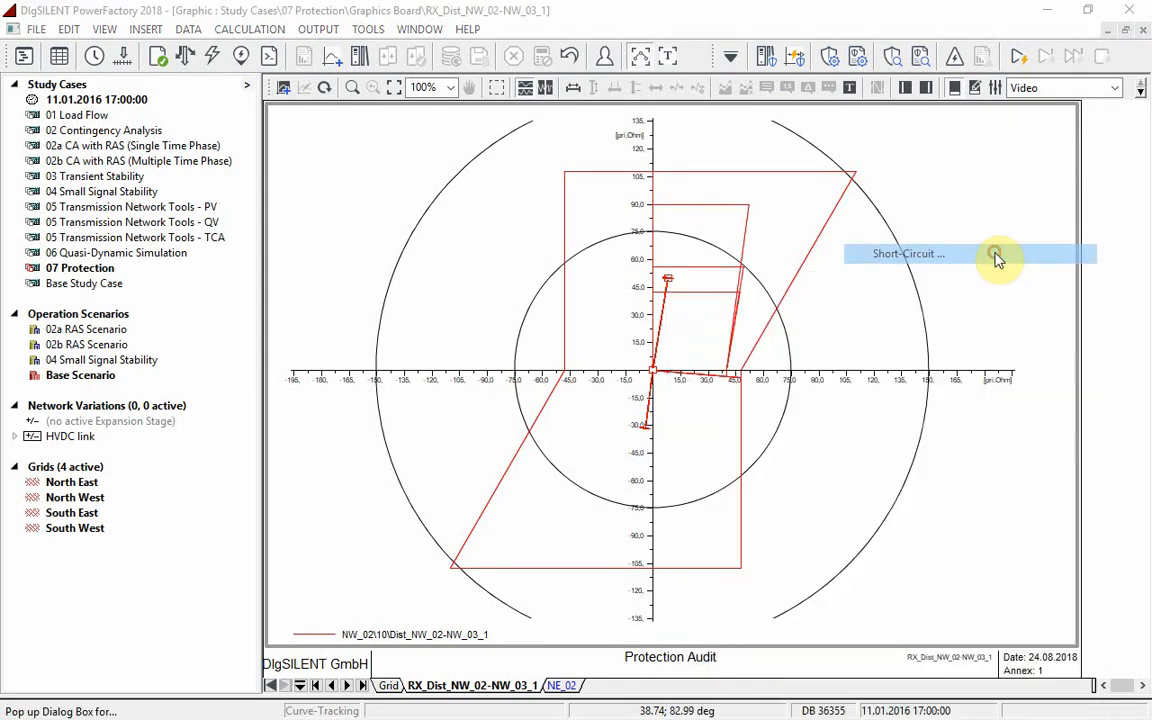
click(901, 97)
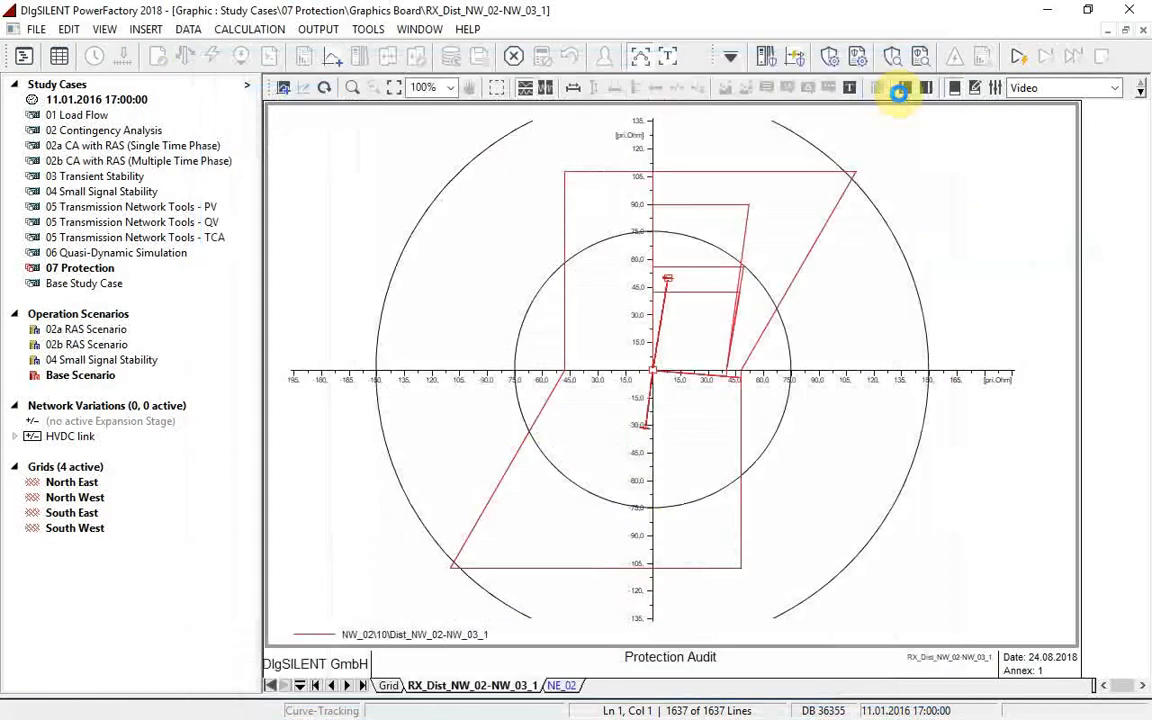
Step: Move the relay result box clear of the characteristic, beside the outer circle, and check its fault type and tripping time
drag(662, 368, 958, 320)
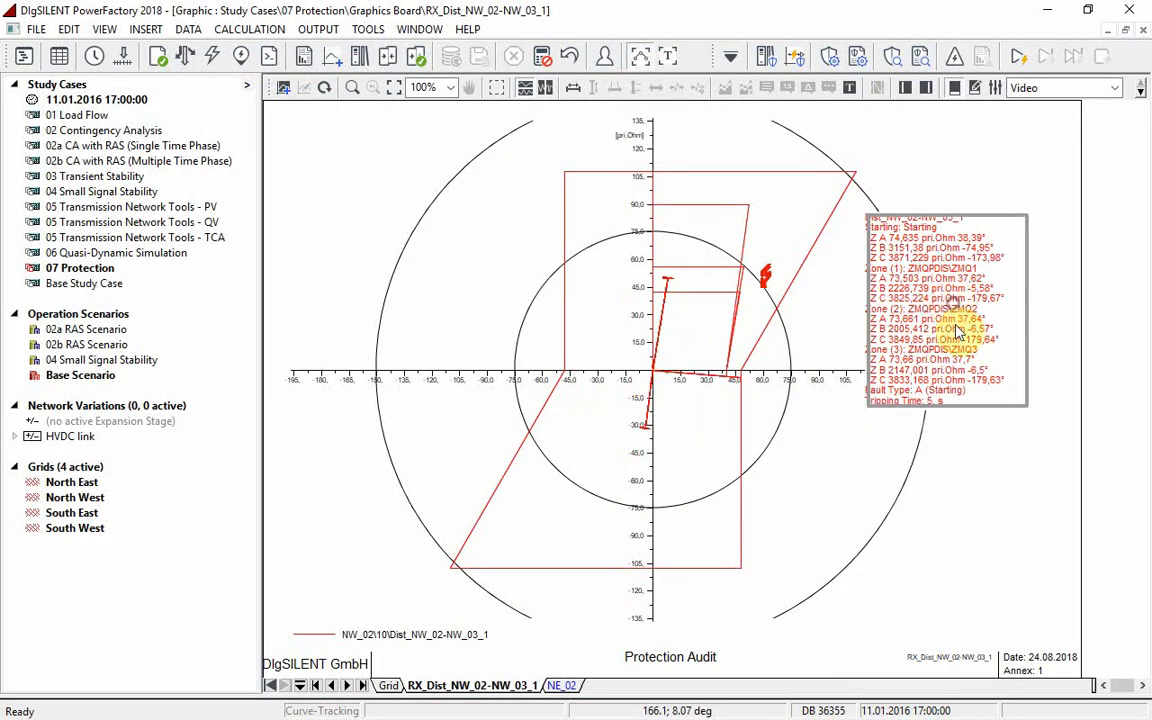
click(988, 452)
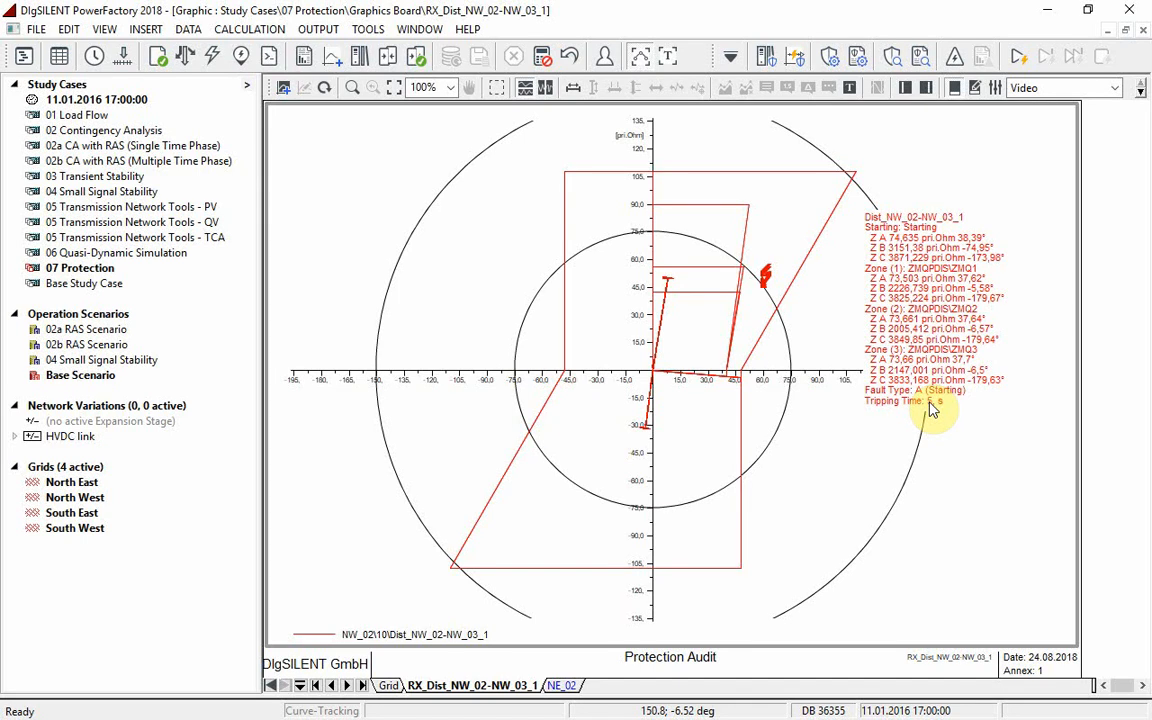
mouse_move(931, 407)
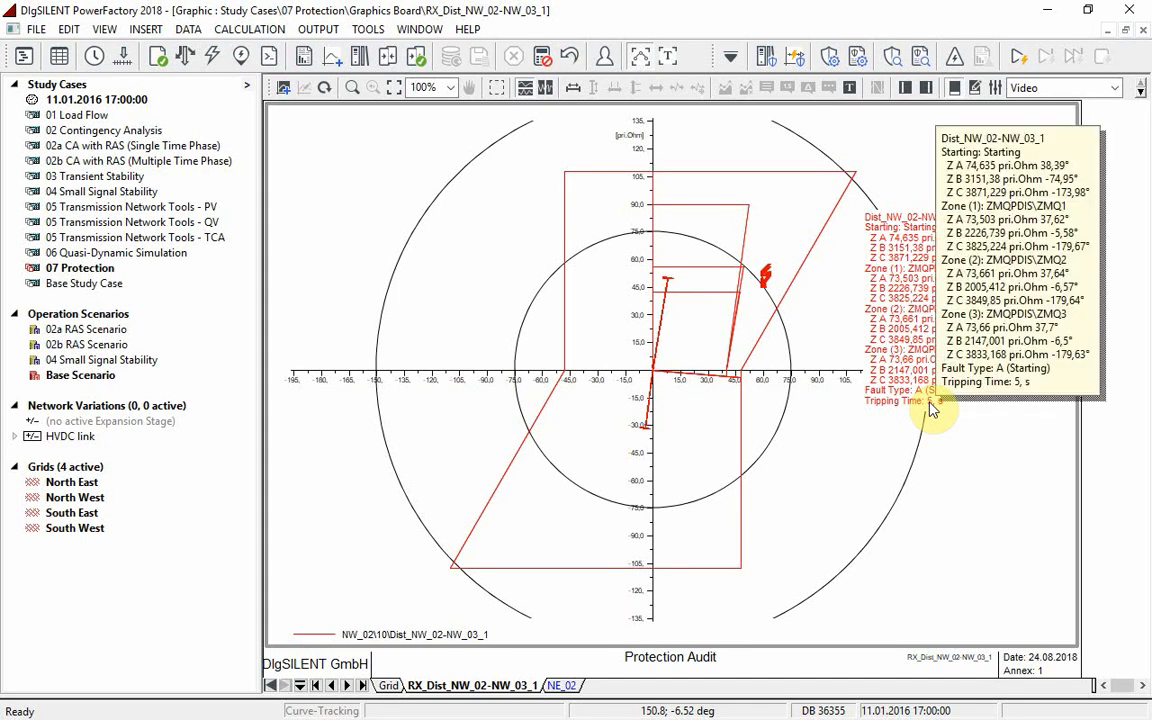